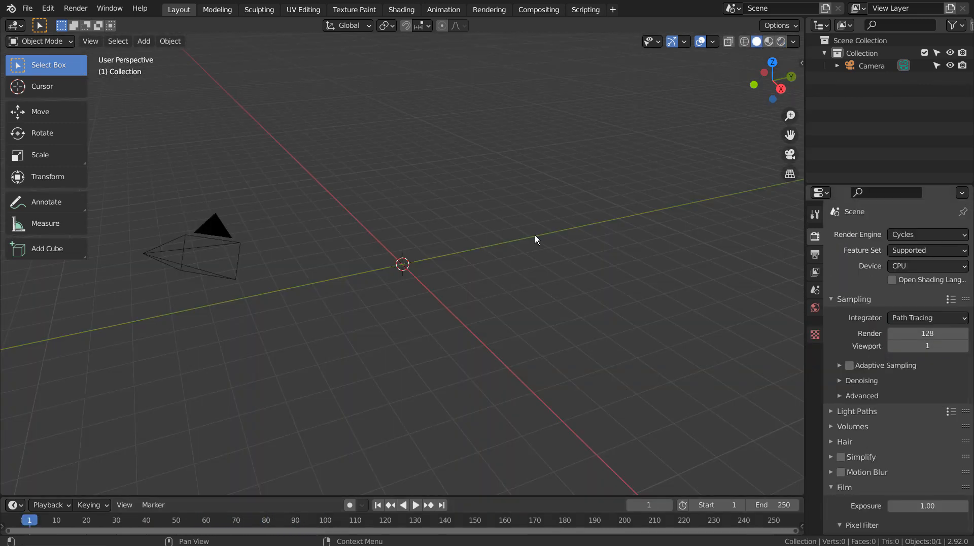
# Step: Add a mesh circle at the origin and grid-fill its interior in Edit Mode
pyautogui.hotkey('shift', 'a')
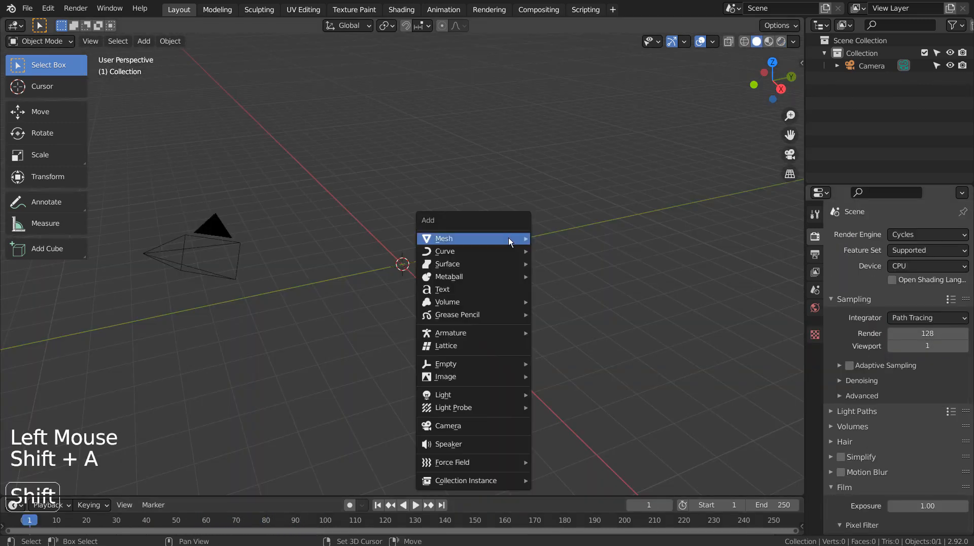
pyautogui.moveTo(508, 238)
pyautogui.click(587, 265)
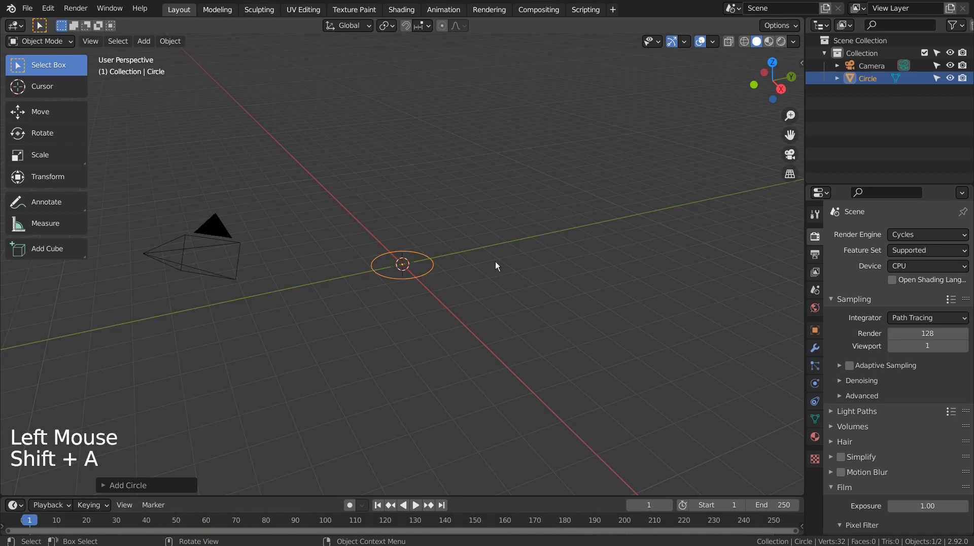
pyautogui.press('Tab')
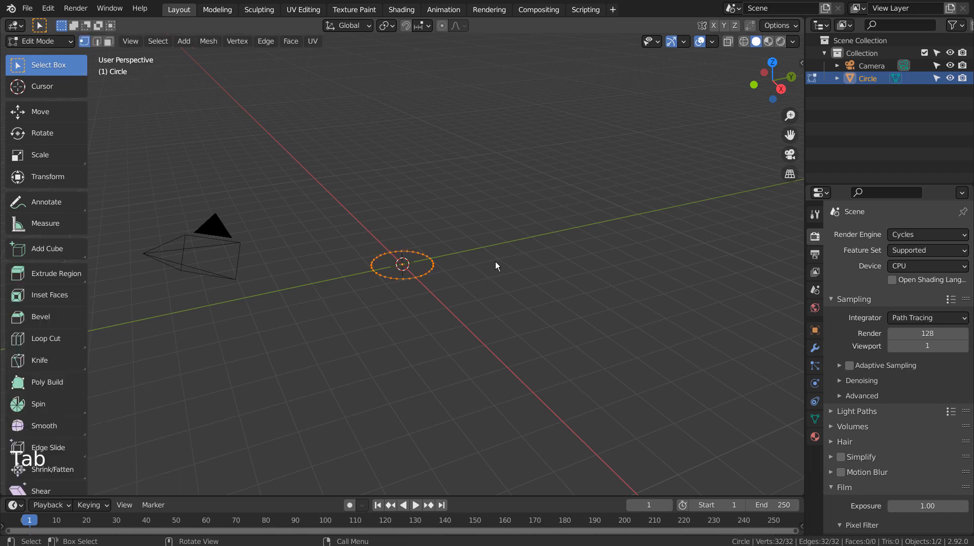
pyautogui.hotkey('ctrl', 'f')
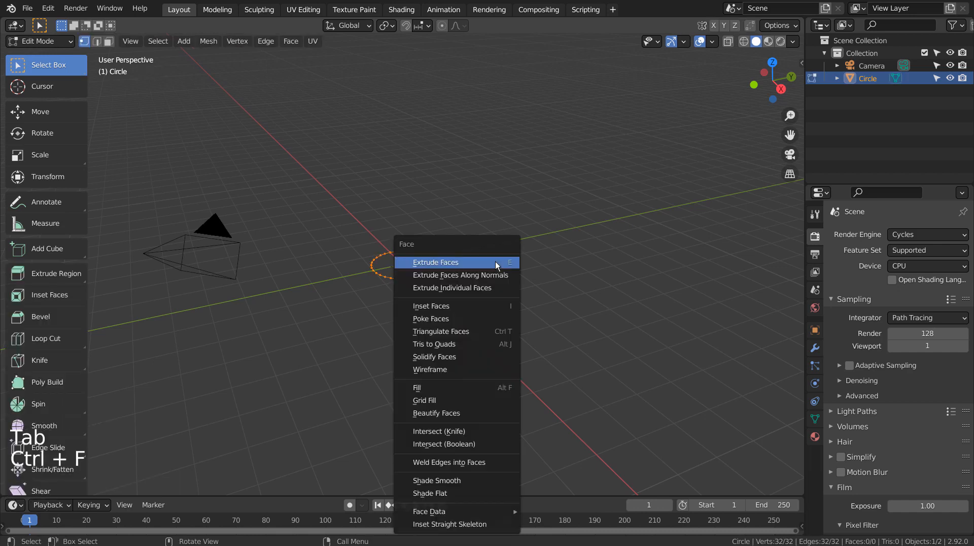
pyautogui.click(484, 399)
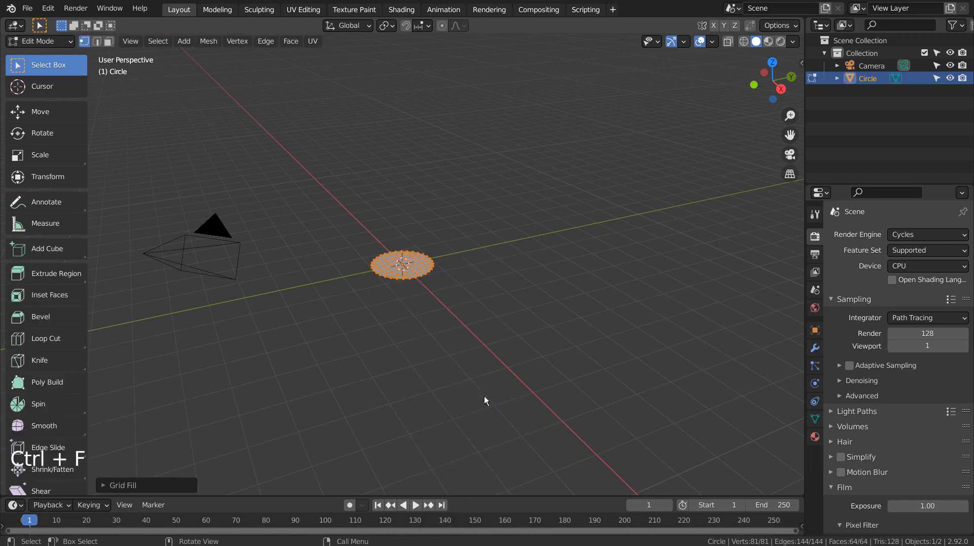
# Step: Raise the disc's centre vertex along Z with smooth proportional editing and an enlarged influence radius, forming a rounded dome
pyautogui.scroll(7, 442, 278)
pyautogui.click(435, 268)
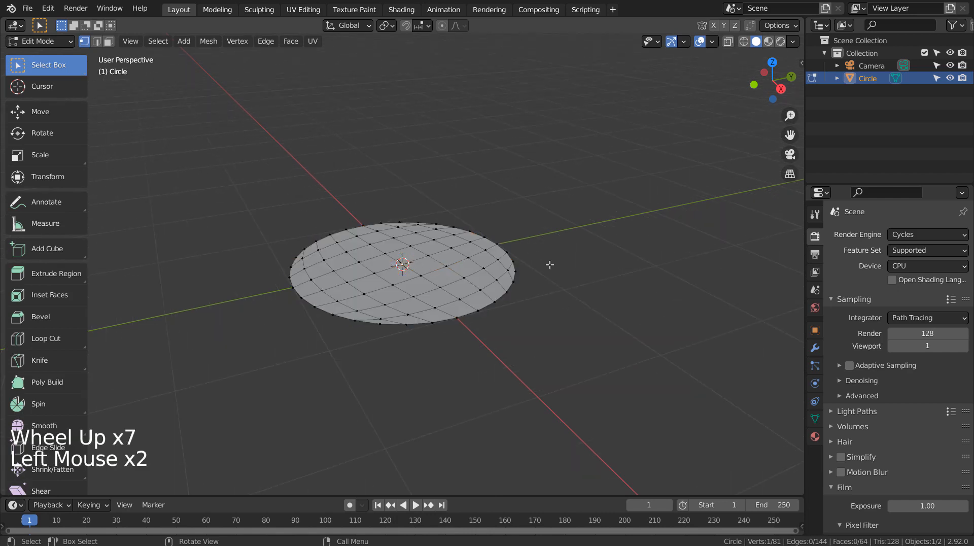
pyautogui.click(442, 26)
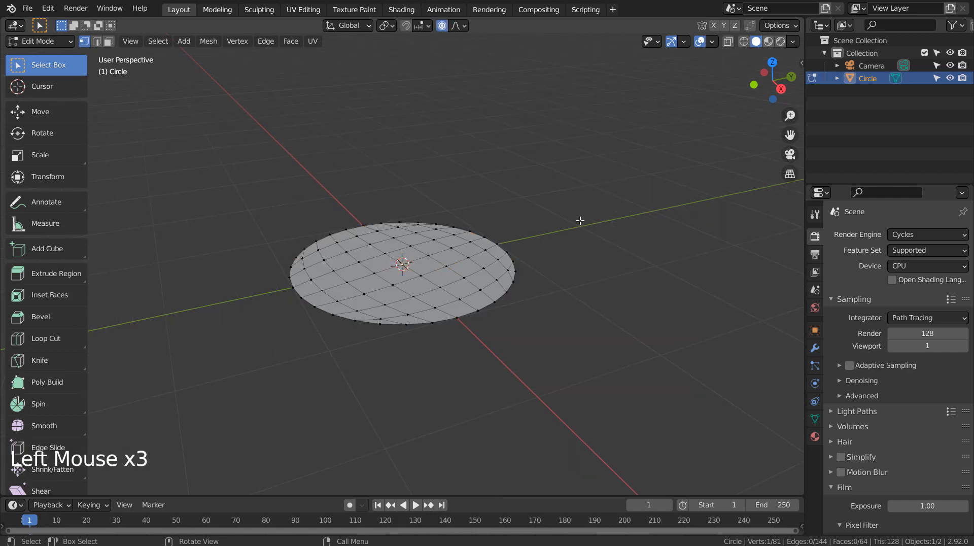
pyautogui.press('g')
pyautogui.press('z')
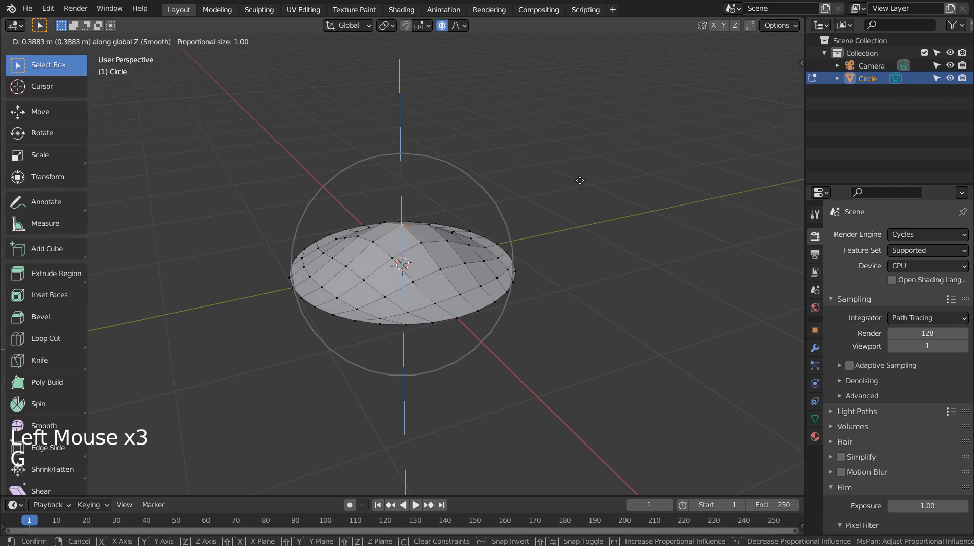
pyautogui.scroll(-1, 580, 180)
pyautogui.scroll(-5, 579, 173)
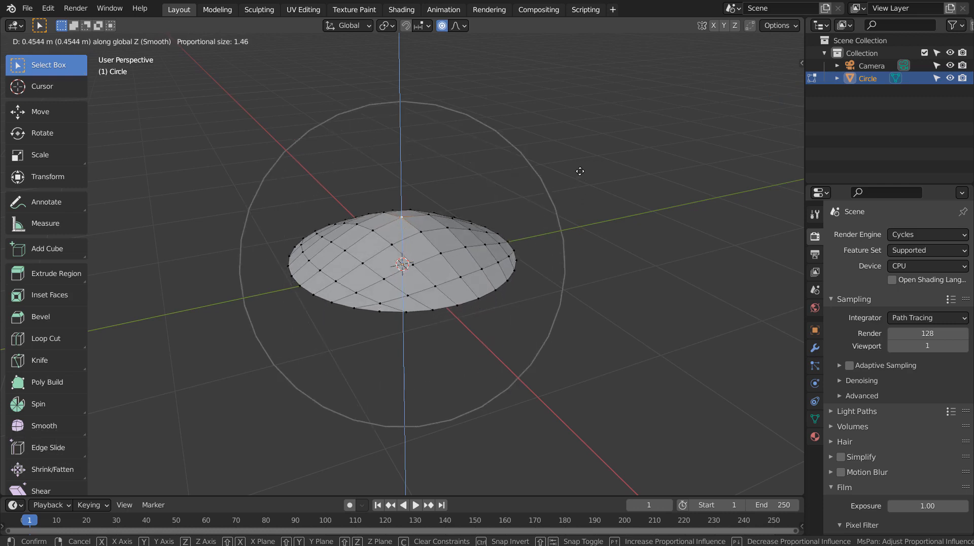
pyautogui.click(577, 142)
# Step: Select all vertices of the dome's bottom rim in a front wireframe view and extrude them slightly downward
pyautogui.press('2')
pyautogui.keyDown('alt'); pyautogui.click(492, 274); pyautogui.keyUp('alt')
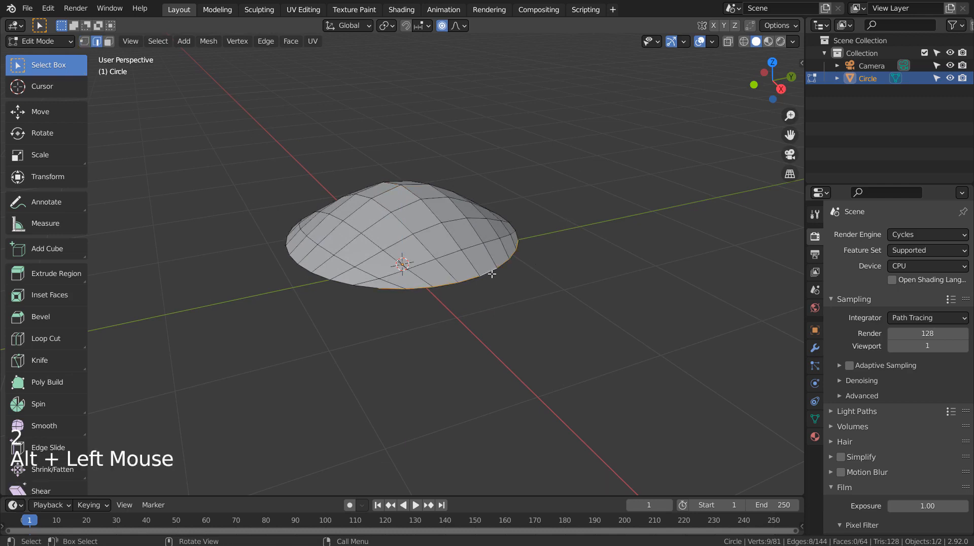
pyautogui.press('KP_1')
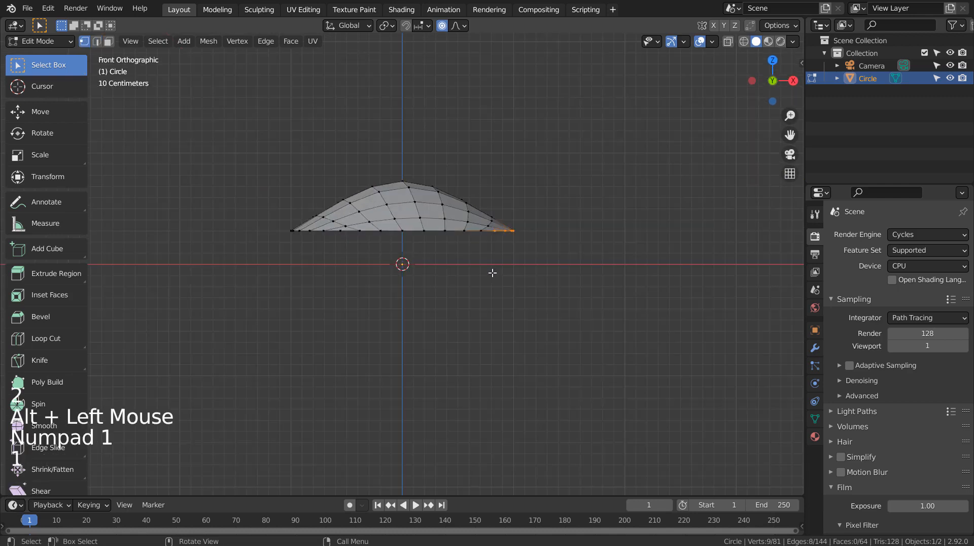
pyautogui.press('1')
pyautogui.click(491, 272)
pyautogui.press('b')
pyautogui.hotkey('shift', 'z')
pyautogui.press('b')
pyautogui.moveTo(278, 227); pyautogui.dragTo(662, 251)
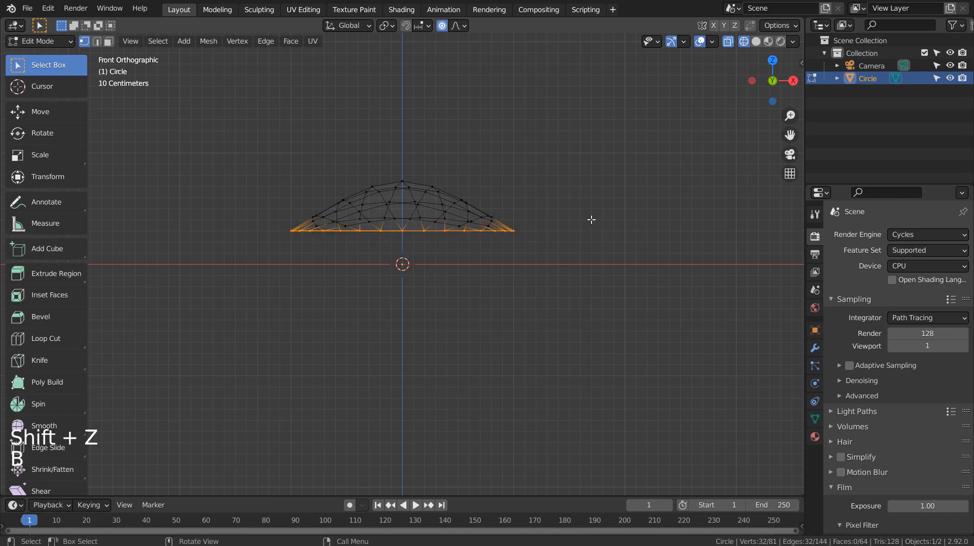
pyautogui.press('e')
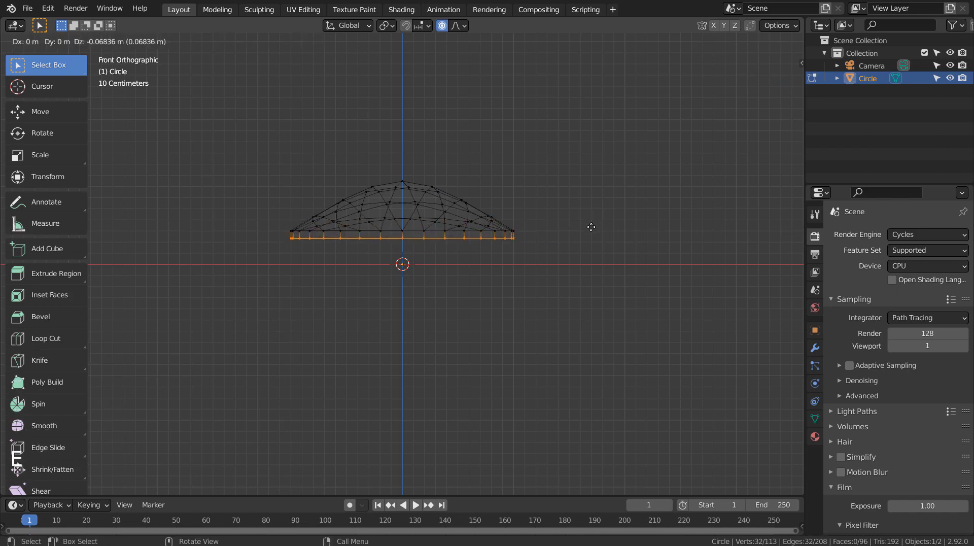
pyautogui.click(589, 233)
pyautogui.press('s')
pyautogui.click(635, 233)
pyautogui.hotkey('ctrl', 'z')
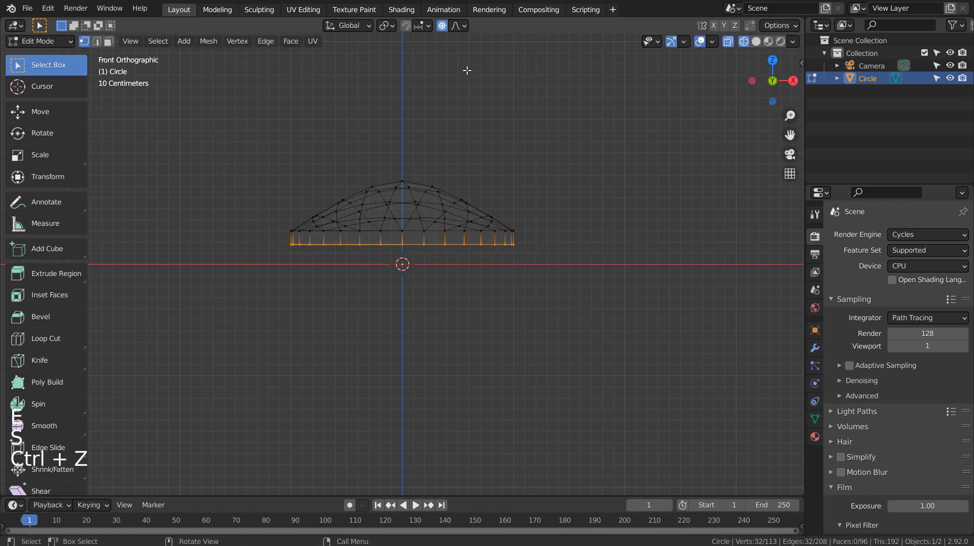
# Step: Turn off proportional editing and scale the extruded rim outward into a wide, nearly flat brim
pyautogui.click(441, 26)
pyautogui.press('s')
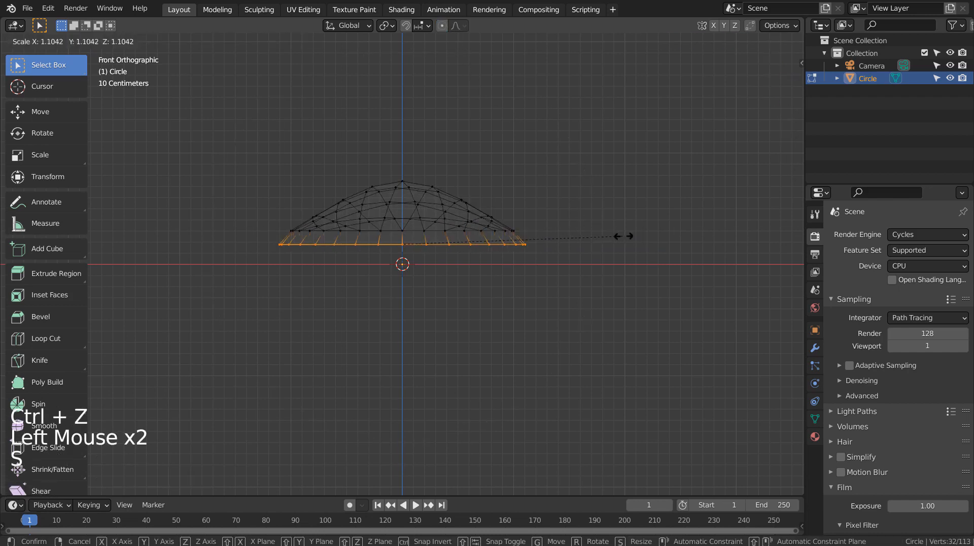
pyautogui.click(721, 236)
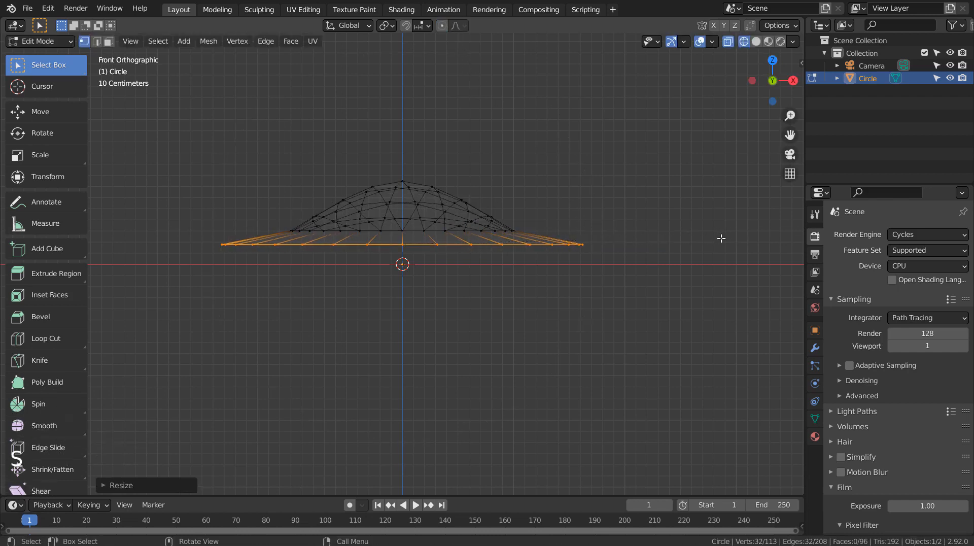
# Step: In Object Mode, move the dome down along Z until its brim sits on the X axis
pyautogui.press('Tab')
pyautogui.press('g')
pyautogui.press('z')
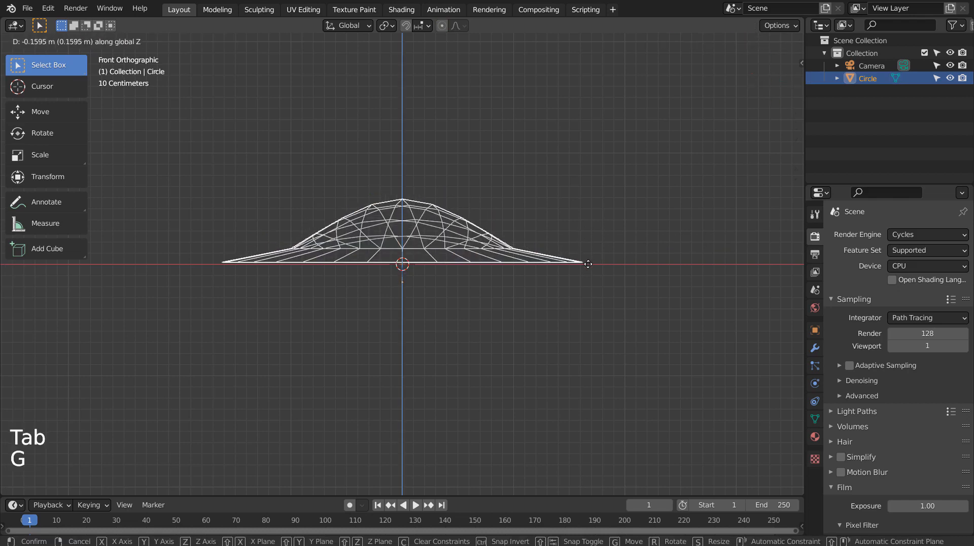
pyautogui.click(588, 267)
# Step: Add a Mirror modifier to the dome and mirror it on the Z axis only
pyautogui.press('Tab')
pyautogui.click(814, 348)
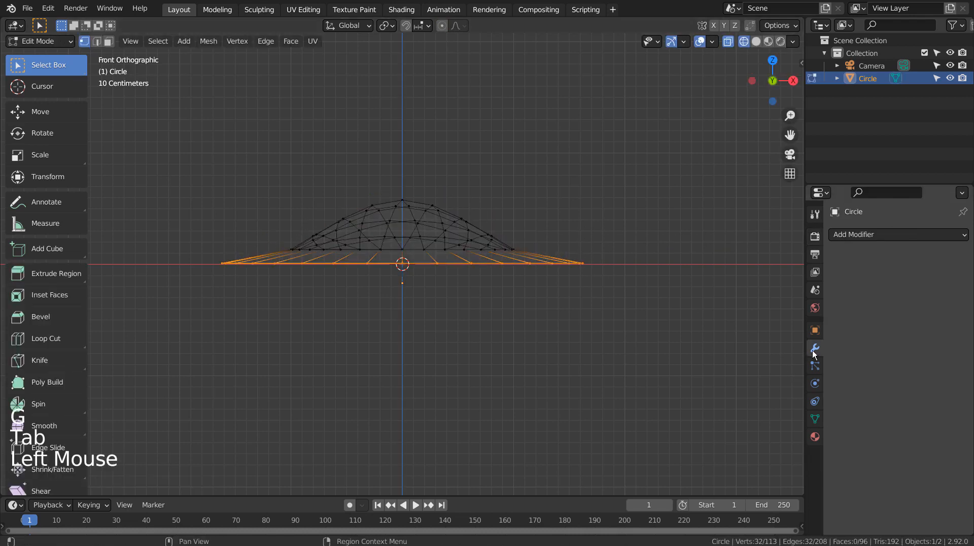
pyautogui.press('Tab')
pyautogui.click(868, 235)
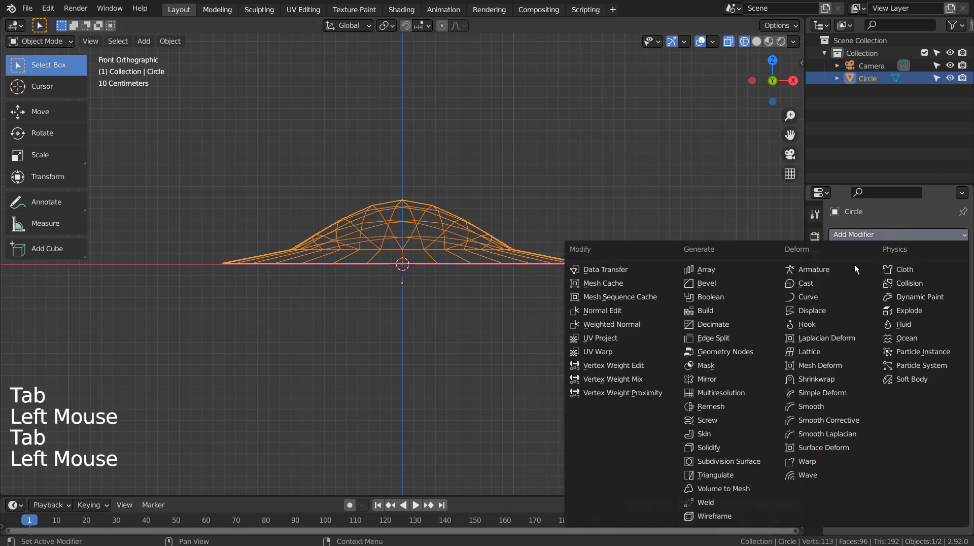
pyautogui.click(730, 380)
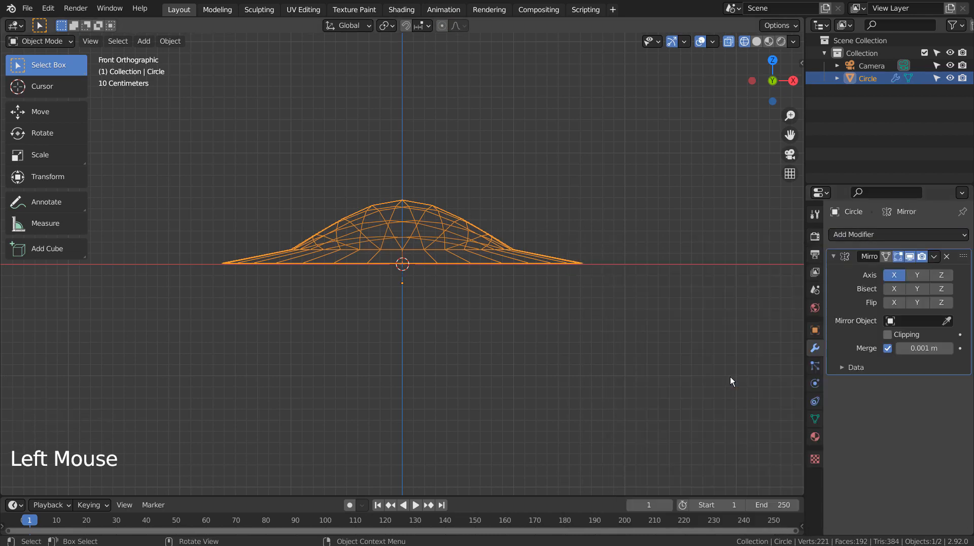
pyautogui.click(932, 277)
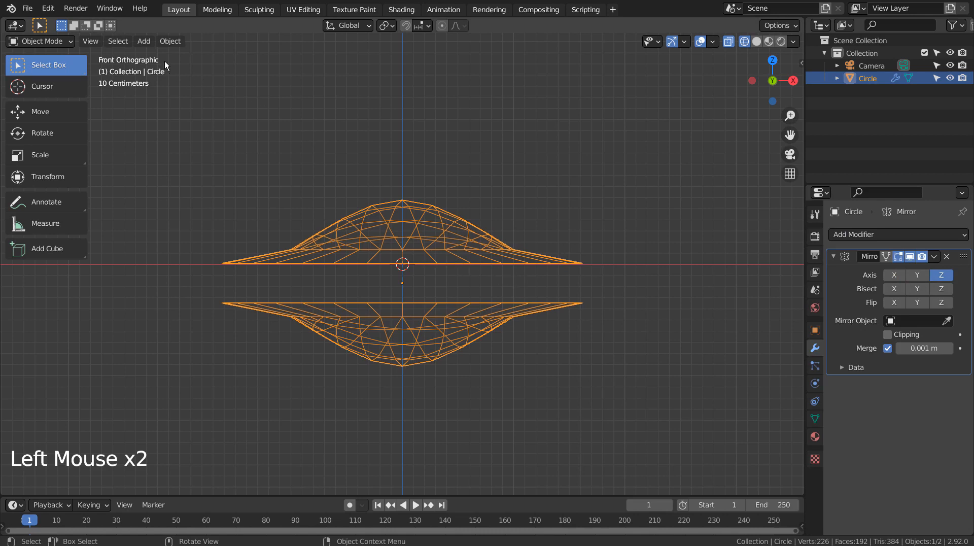
# Step: Set the object's origin to the 3D cursor
pyautogui.click(170, 41)
pyautogui.moveTo(176, 69)
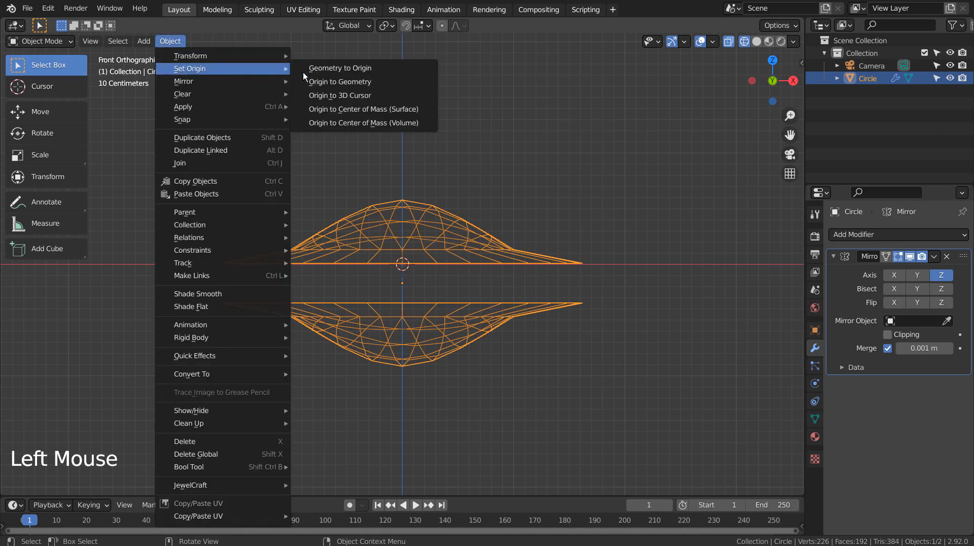
pyautogui.click(336, 96)
# Step: Select the entire dome mesh in Edit Mode and enable Clipping on the Mirror modifier
pyautogui.scroll(6, 474, 260)
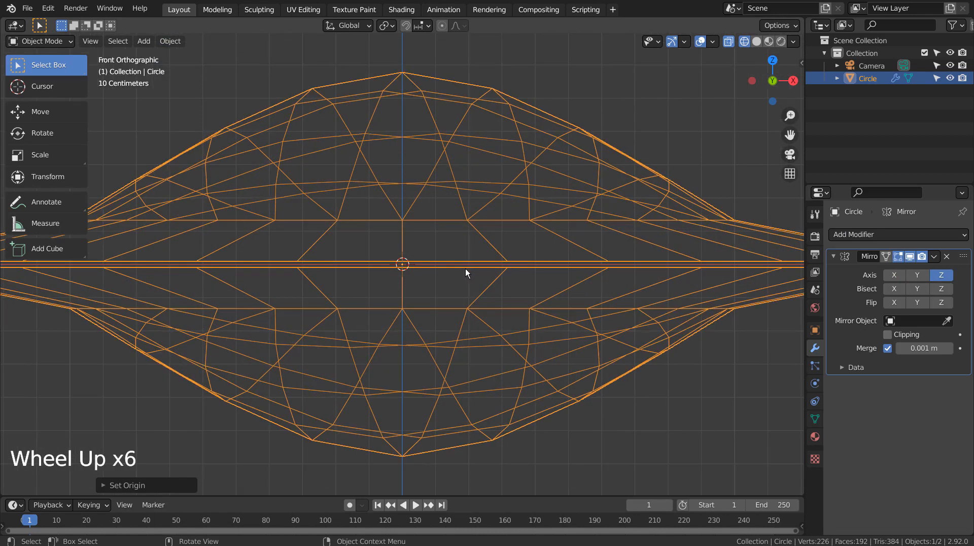
pyautogui.press('Tab')
pyautogui.press('a')
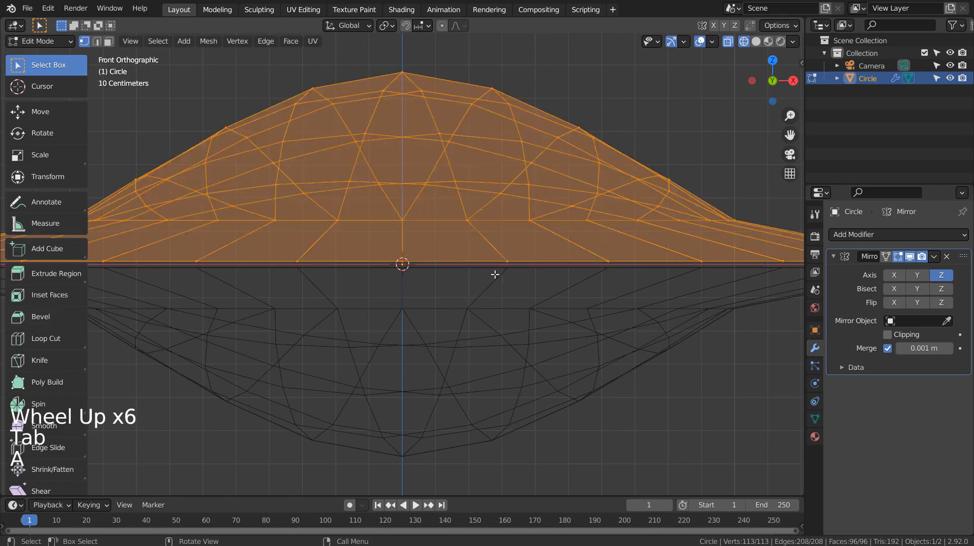
pyautogui.click(888, 335)
pyautogui.press('e')
pyautogui.click(689, 327)
pyautogui.press('g')
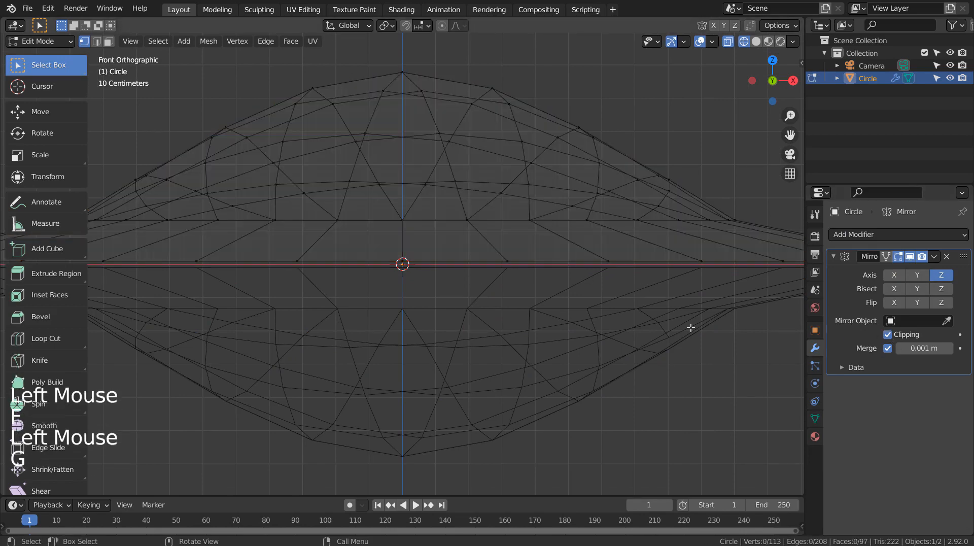
pyautogui.click(691, 327)
pyautogui.hotkey('ctrl', 'z')
# Step: Move the whole mesh down about 0.01 m along Z to close the mirror seam, and return to Object Mode with solid shading
pyautogui.press('g')
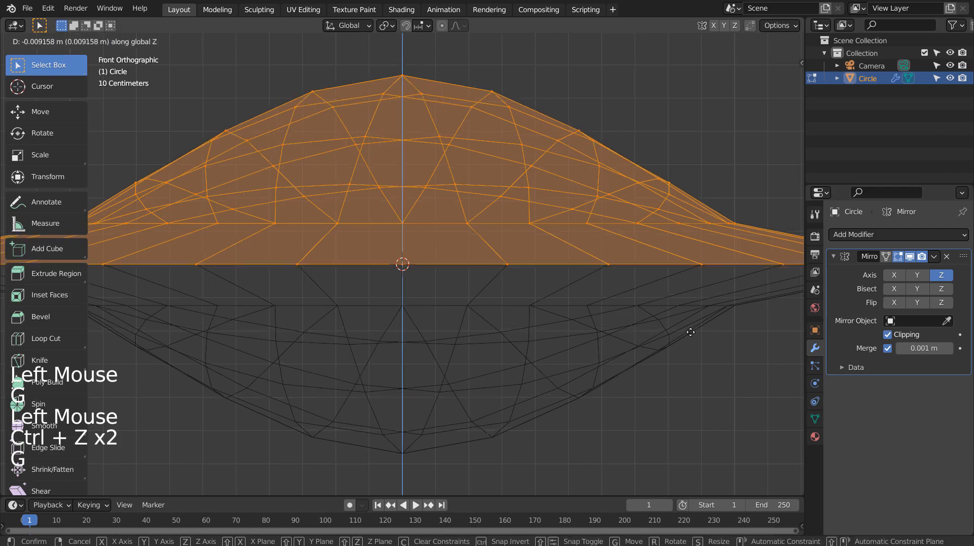
pyautogui.click(691, 334)
pyautogui.press('Tab')
pyautogui.hotkey('shift', 'z')
pyautogui.scroll(-3, 690, 335)
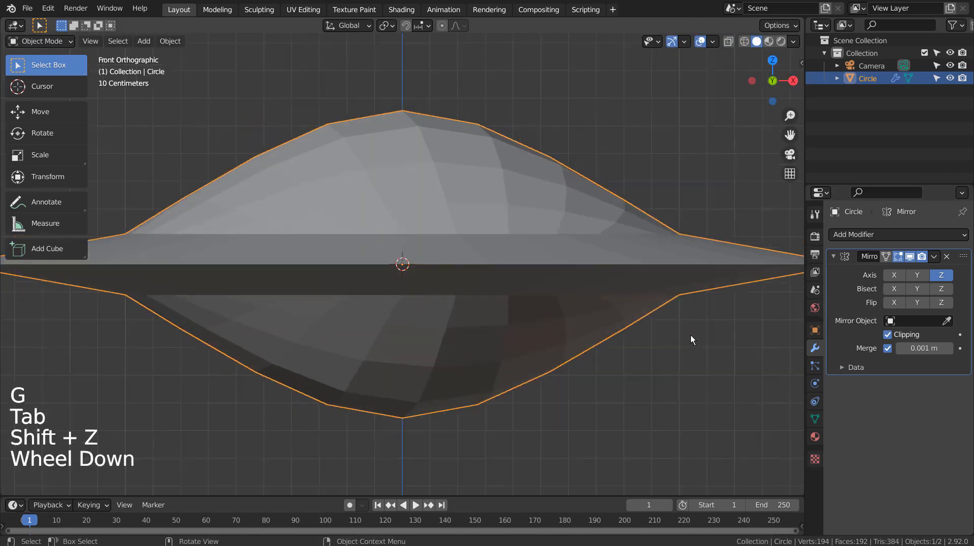
# Step: Add a Subdivision Surface modifier with viewport level 3 and shade the saucer smooth
pyautogui.hotkey('ctrl', '3')
pyautogui.moveTo(588, 305); pyautogui.dragTo(564, 336, button='middle')
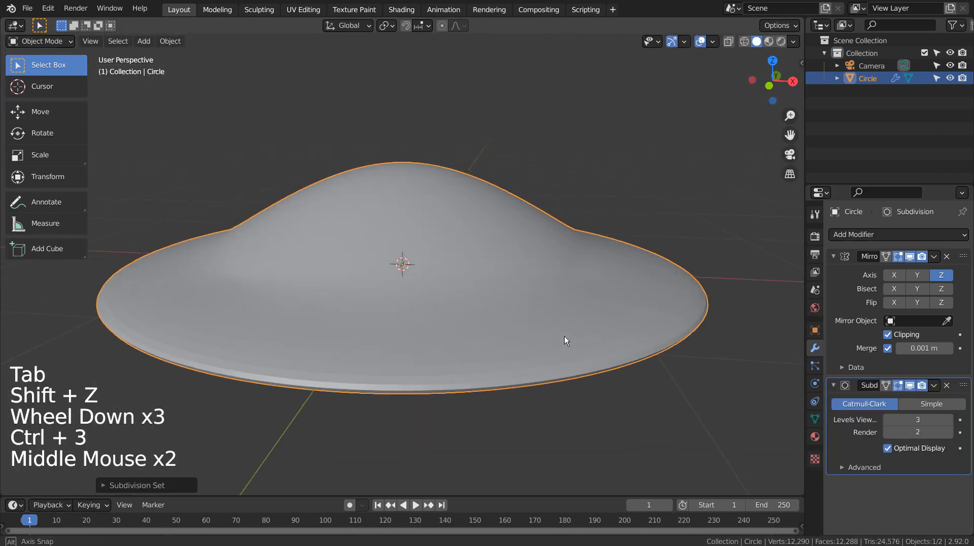
pyautogui.rightClick(502, 263)
pyautogui.click(502, 264)
pyautogui.moveTo(503, 287); pyautogui.dragTo(525, 307, button='middle')
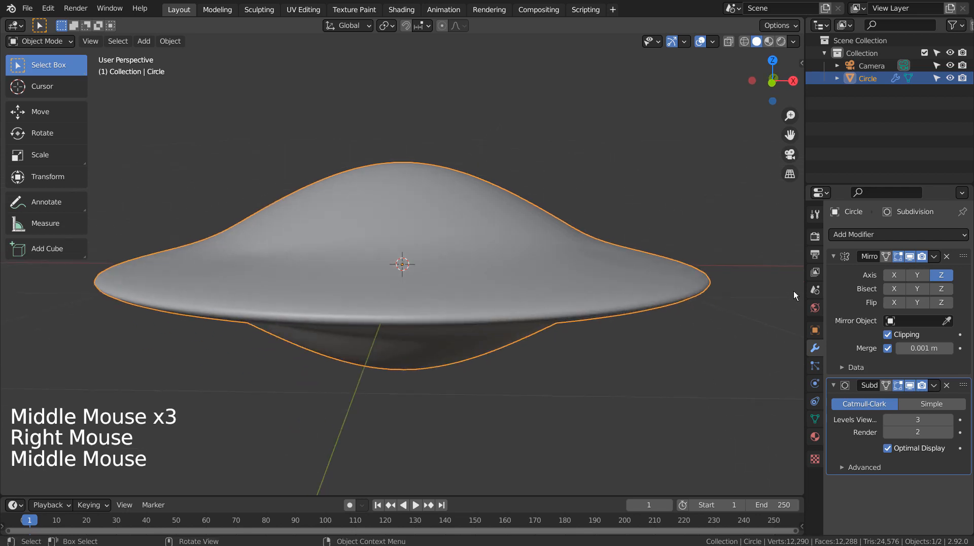
# Step: Apply the Mirror and Subdivision modifiers to the saucer
pyautogui.click(836, 284)
pyautogui.hotkey('ctrl', 'a')
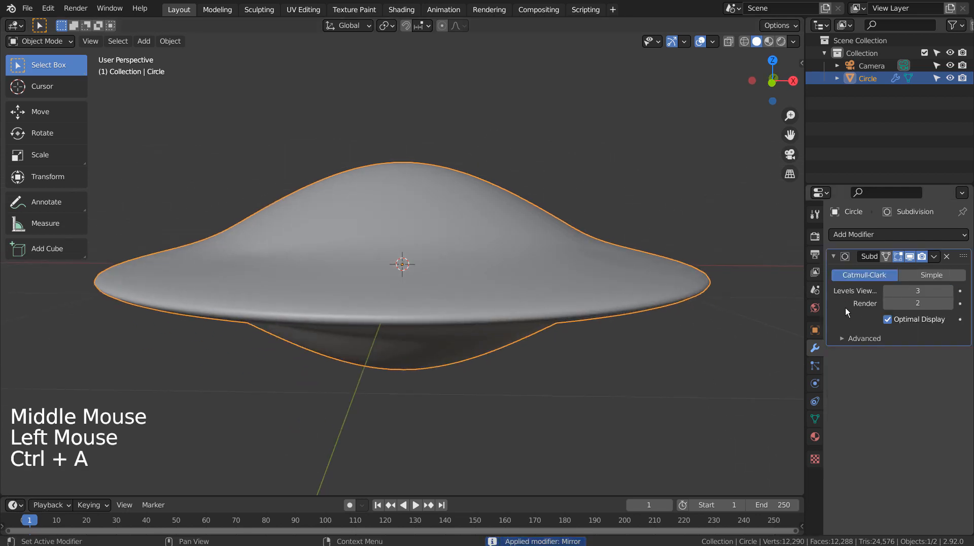
pyautogui.click(845, 307)
pyautogui.hotkey('ctrl', 'a')
# Step: Give the saucer a new material with a white base color, metallic 0.917 and roughness 0.079
pyautogui.click(815, 436)
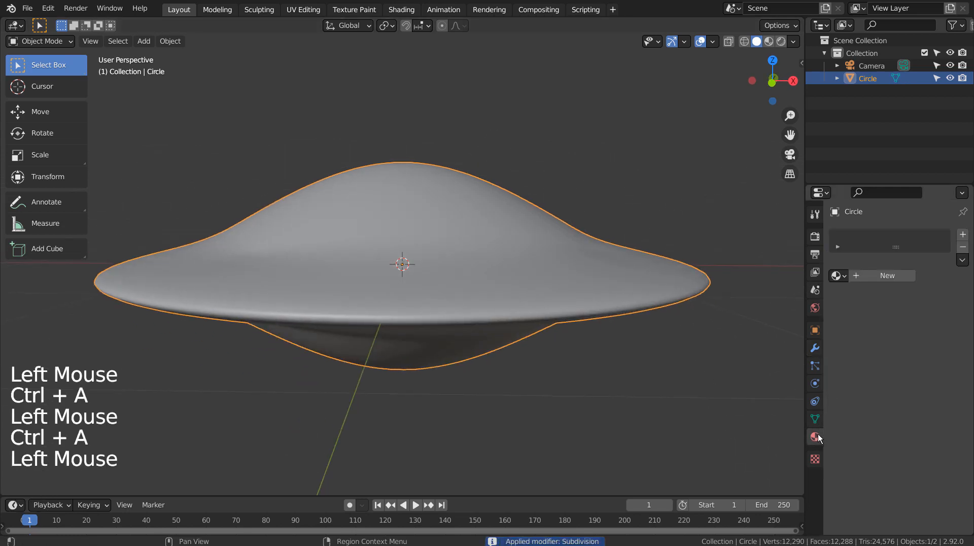
pyautogui.click(877, 275)
pyautogui.click(924, 382)
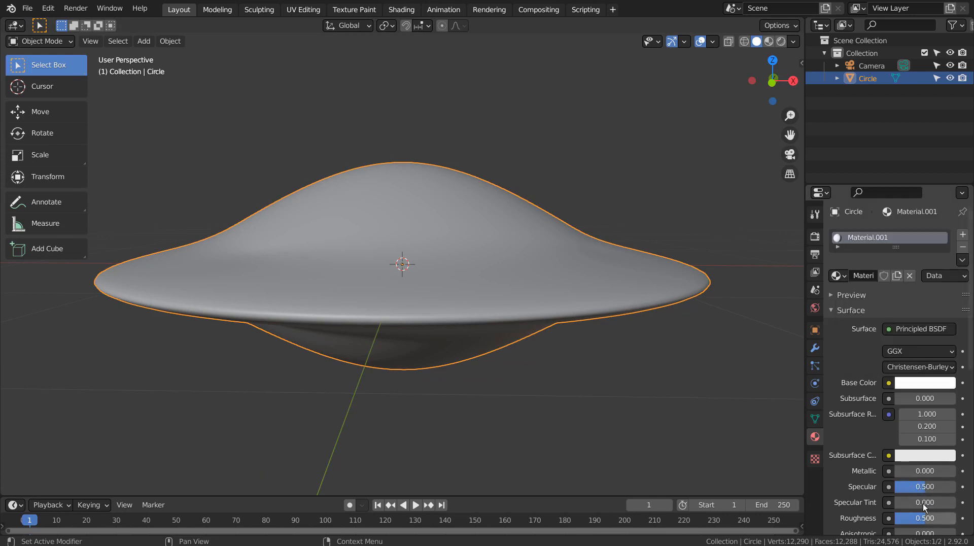
pyautogui.moveTo(911, 471); pyautogui.dragTo(951, 471)
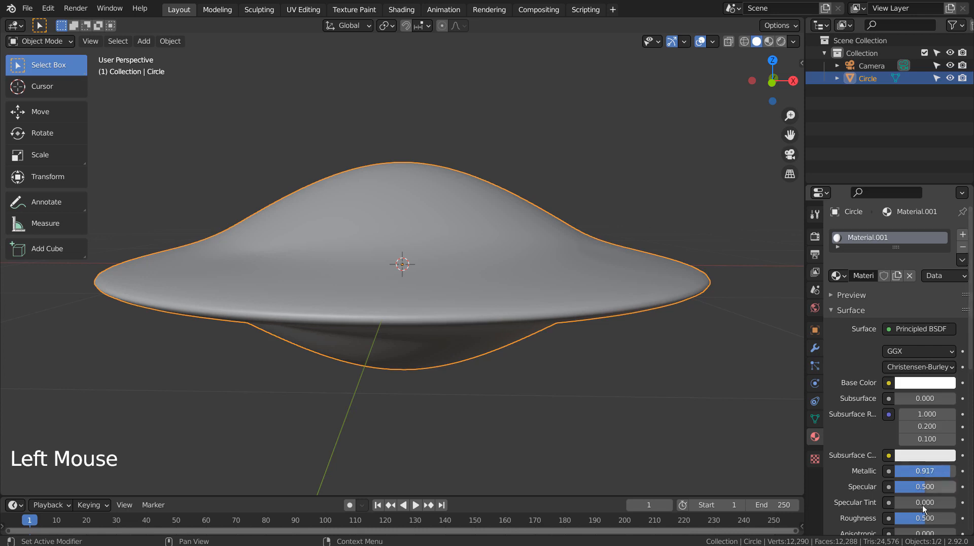
pyautogui.moveTo(925, 518); pyautogui.dragTo(911, 518)
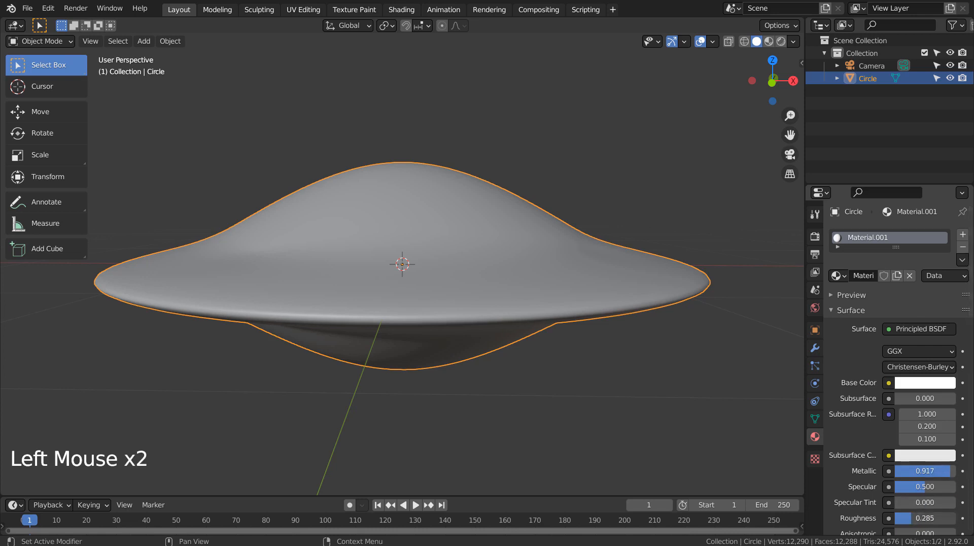
# Step: Switch the viewport to Material Preview shading, deselect the saucer and show it in front orthographic view
pyautogui.click(769, 41)
pyautogui.click(704, 201)
pyautogui.press('KP_1')
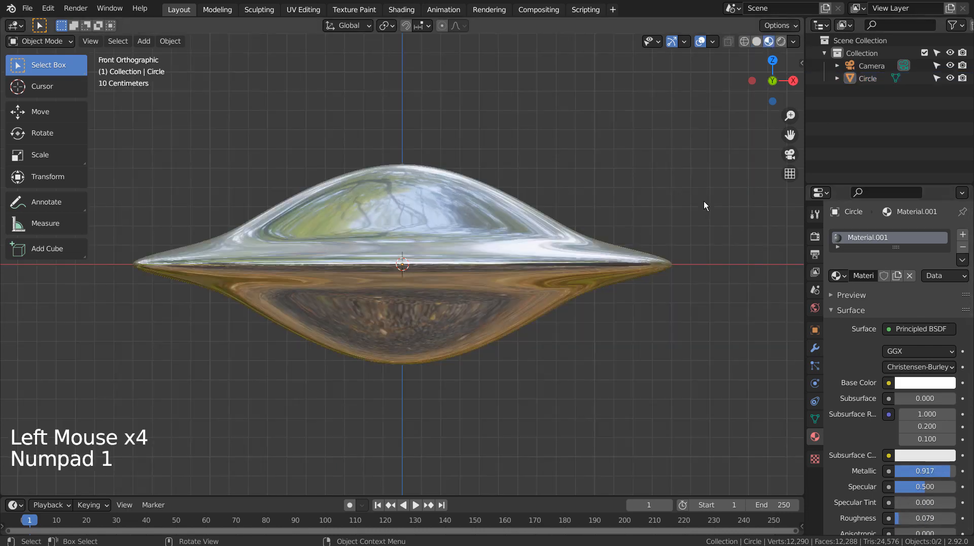
# Step: Duplicate the saucer in place and scale the copy up slightly so it encloses the original as an outer shell
pyautogui.scroll(-4, 685, 229)
pyautogui.click(492, 275)
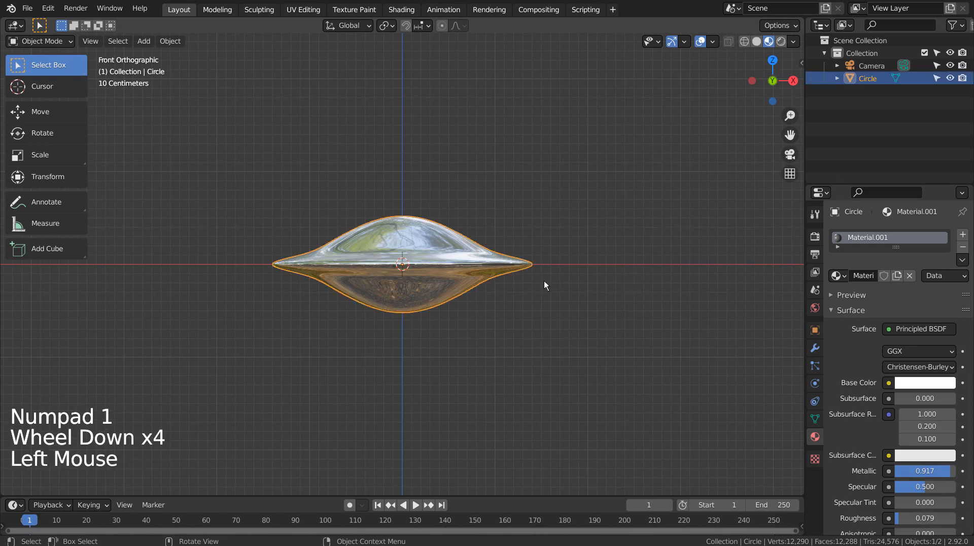
pyautogui.hotkey('shift', 'd')
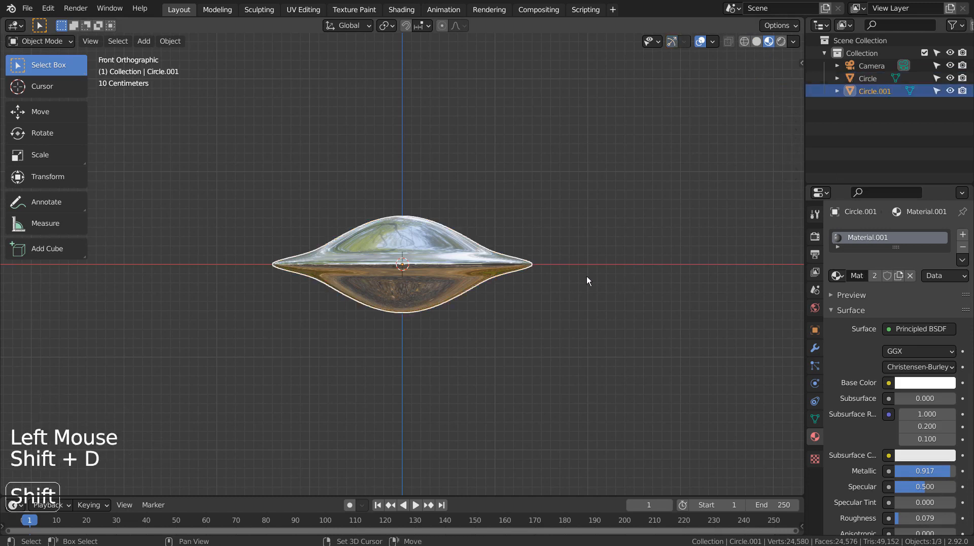
pyautogui.press('s')
pyautogui.click(601, 275)
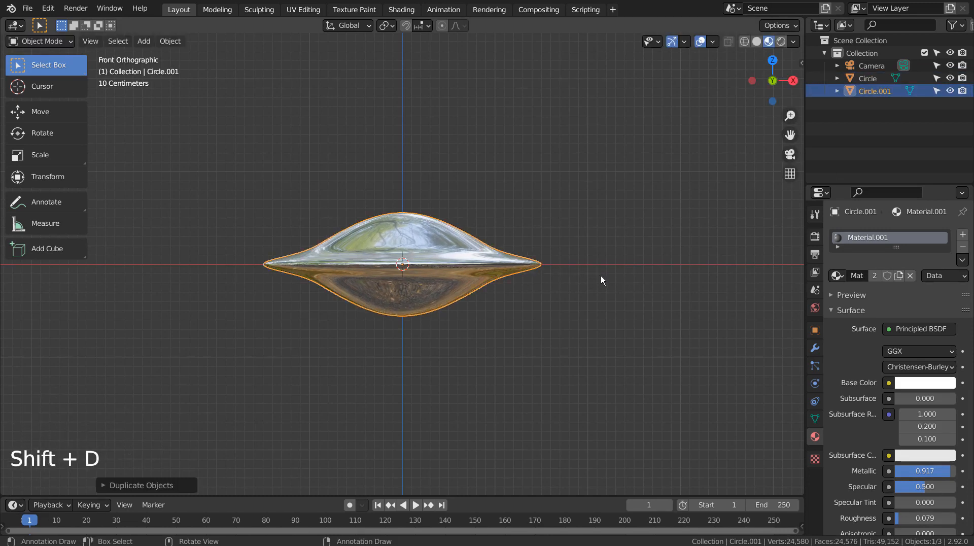
# Step: Make the shell's material a separate copy and delete its Principled BSDF node in the Shading workspace
pyautogui.click(872, 275)
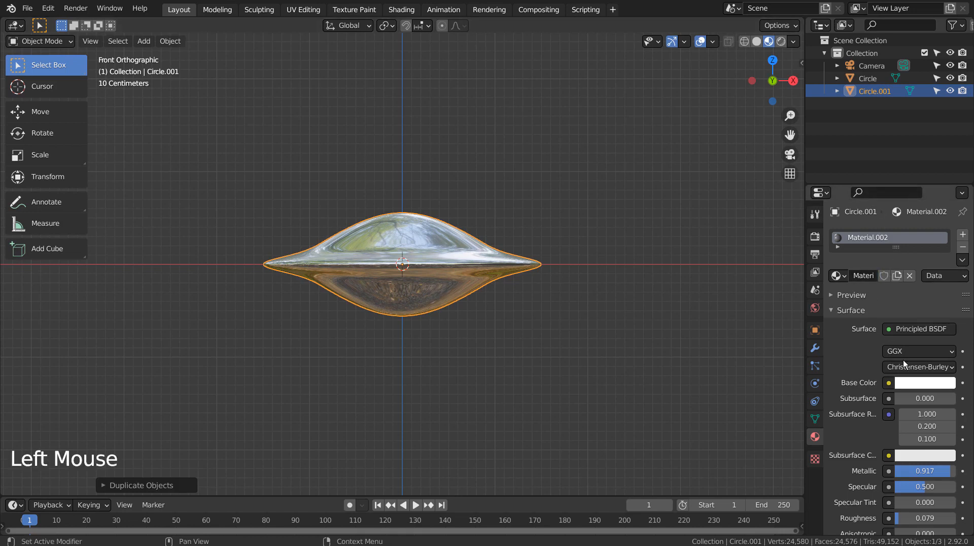
pyautogui.click(393, 10)
pyautogui.click(437, 332)
pyautogui.press('x')
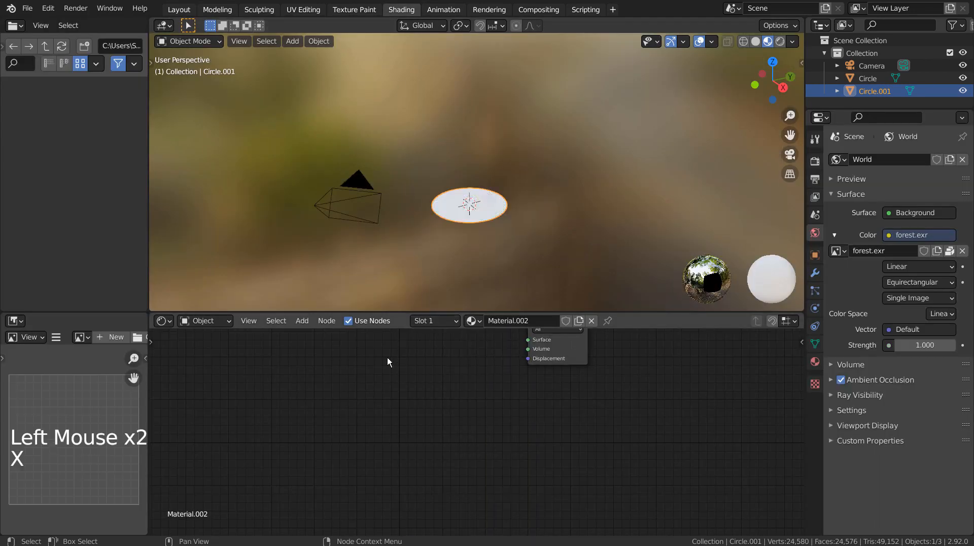
# Step: Add an Emission shader node to the shell's material, placed ahead of the Material Output
pyautogui.click(352, 367)
pyautogui.hotkey('shift', 'a')
pyautogui.click(352, 368)
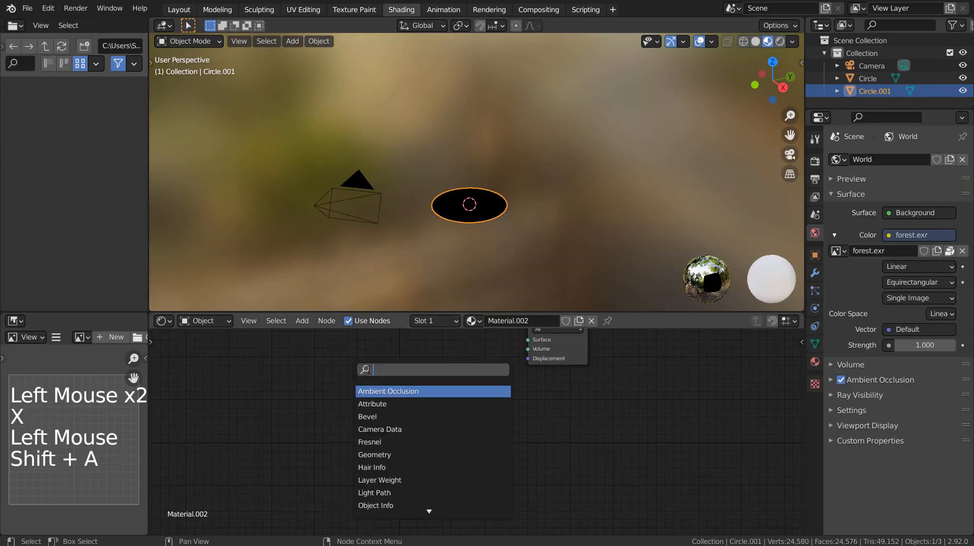
pyautogui.write('emi')
pyautogui.click(384, 390)
pyautogui.click(368, 365)
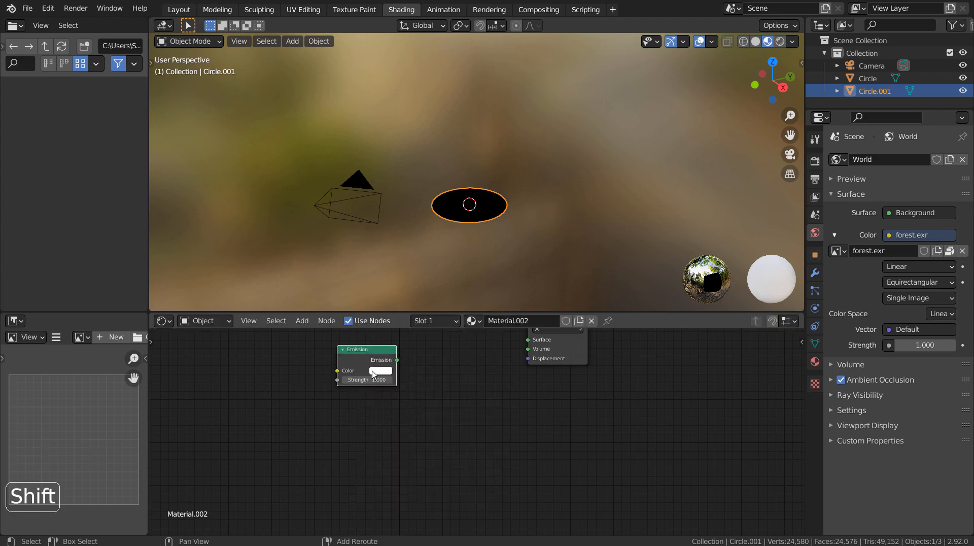
pyautogui.hotkey('shift', 'a')
pyautogui.click(371, 374)
pyautogui.write('tra')
pyautogui.click(387, 395)
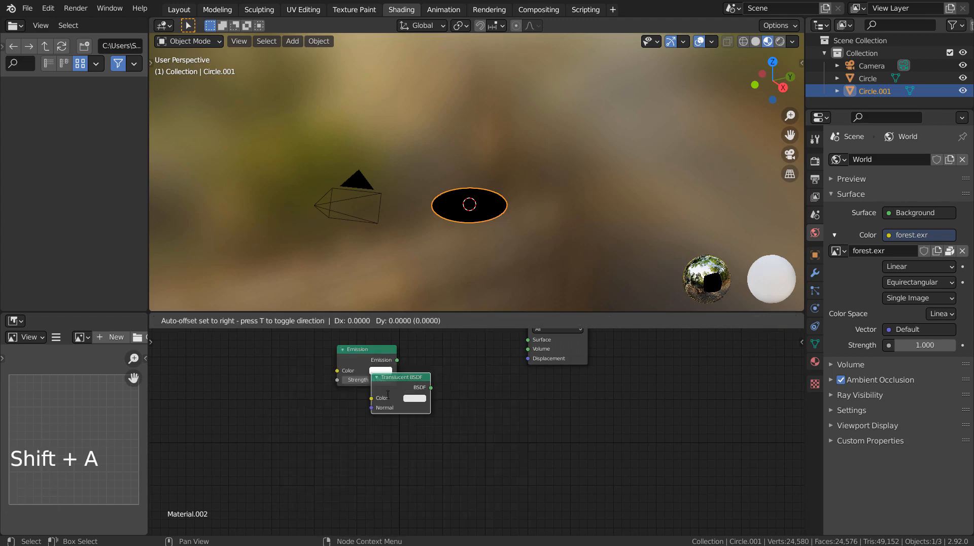
pyautogui.click(406, 422)
pyautogui.press('x')
# Step: Add a Transparent BSDF node below the Emission node
pyautogui.hotkey('shift', 'a')
pyautogui.click(401, 402)
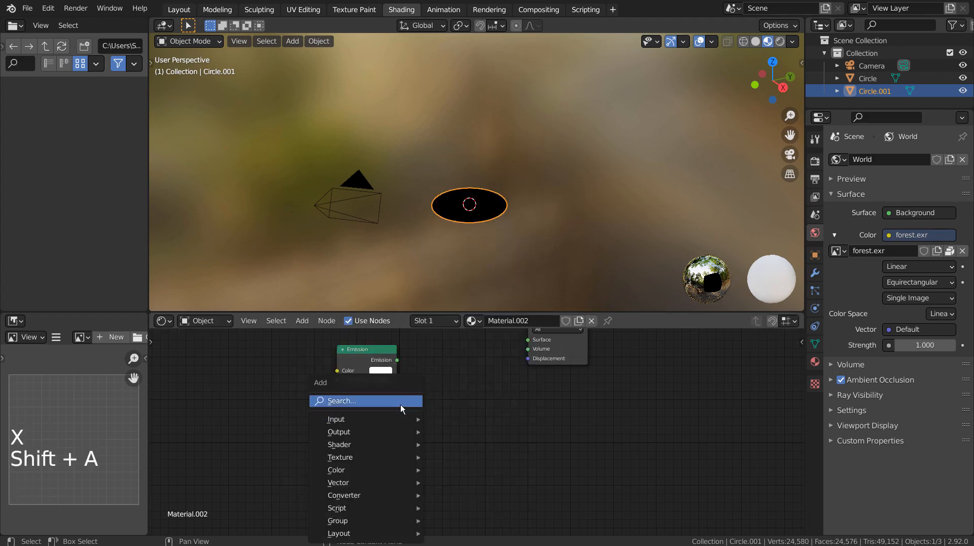
pyautogui.write('trans')
pyautogui.click(402, 414)
pyautogui.click(323, 438)
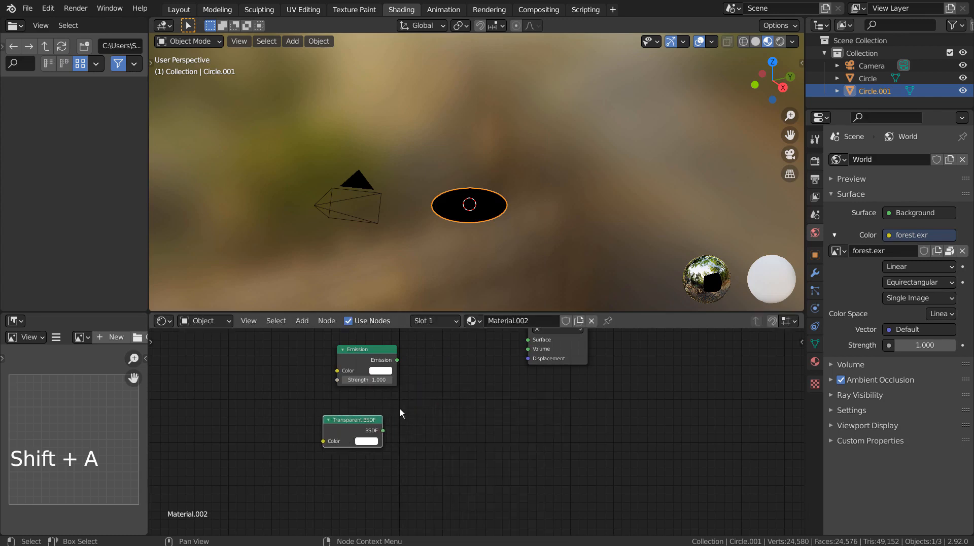
# Step: Add a Mix Shader node between the two shader nodes and the Material Output
pyautogui.hotkey('shift', 'a')
pyautogui.click(490, 362)
pyautogui.write('mix')
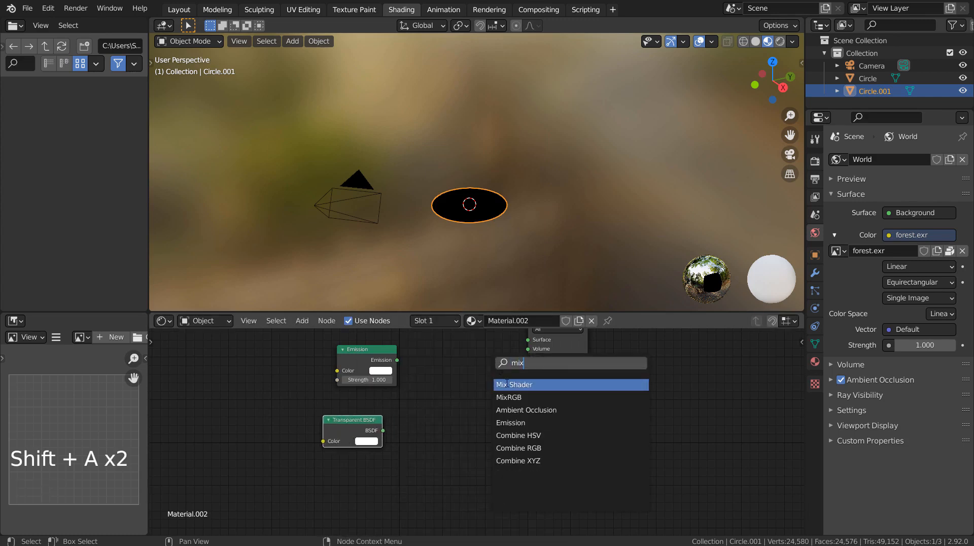
pyautogui.click(509, 384)
pyautogui.click(500, 381)
# Step: Connect Emission and Transparent BSDF to the Mix Shader's first and second shader inputs, and its output to the Material Output's Surface
pyautogui.moveTo(398, 356); pyautogui.dragTo(450, 397)
pyautogui.moveTo(397, 360); pyautogui.dragTo(447, 392)
pyautogui.moveTo(384, 430); pyautogui.dragTo(448, 400)
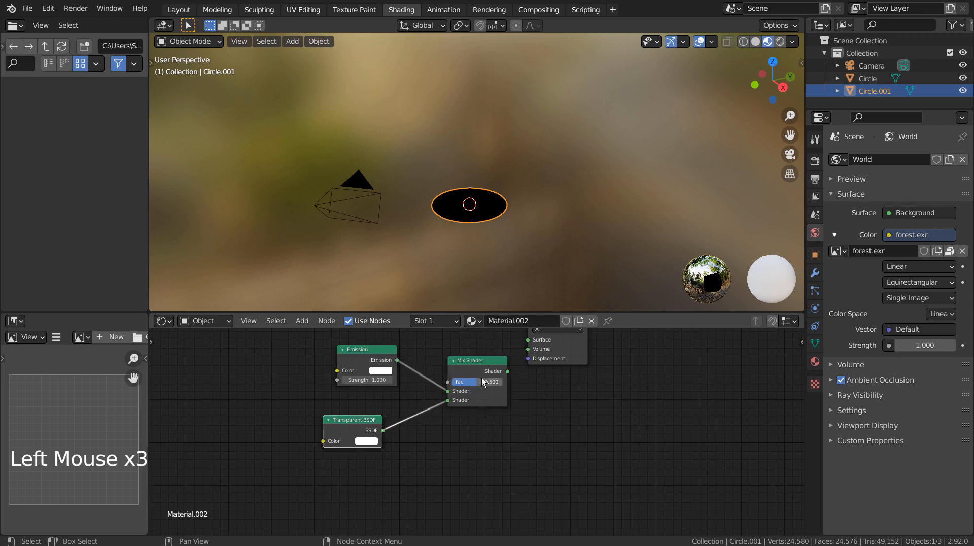
pyautogui.moveTo(505, 375); pyautogui.dragTo(533, 340)
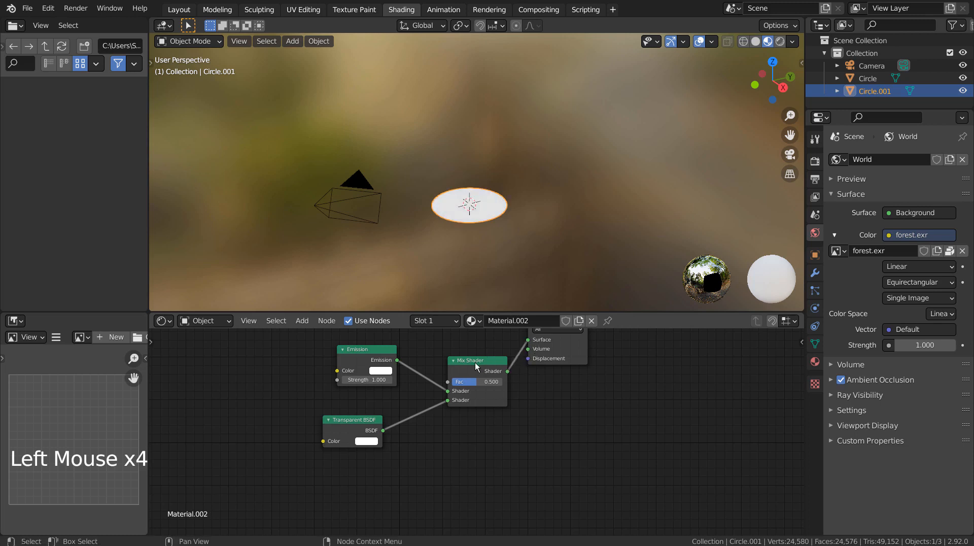
# Step: Space out the Mix Shader and Emission nodes, setting the mix factor to 0.700 and the emission strength to 35
pyautogui.moveTo(475, 360); pyautogui.dragTo(441, 351)
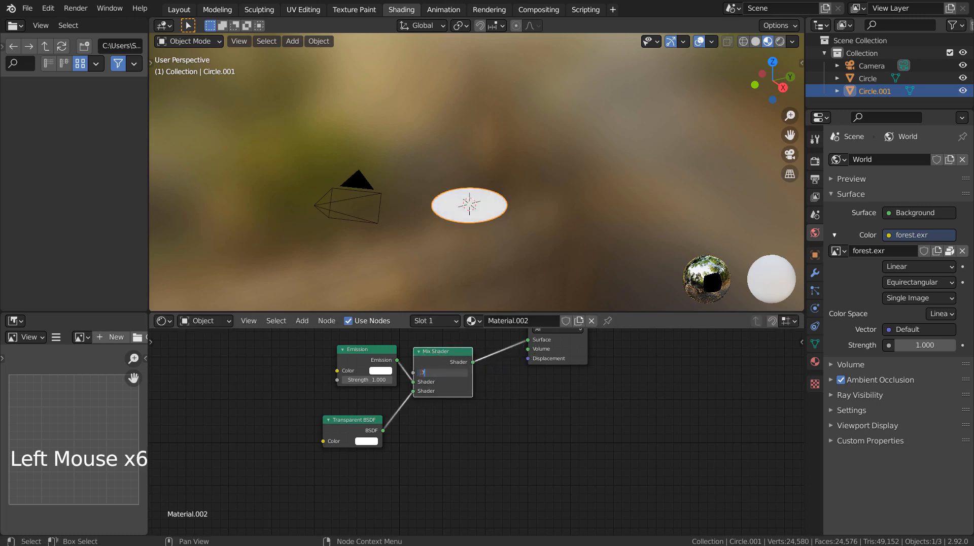
pyautogui.moveTo(363, 378); pyautogui.dragTo(314, 359)
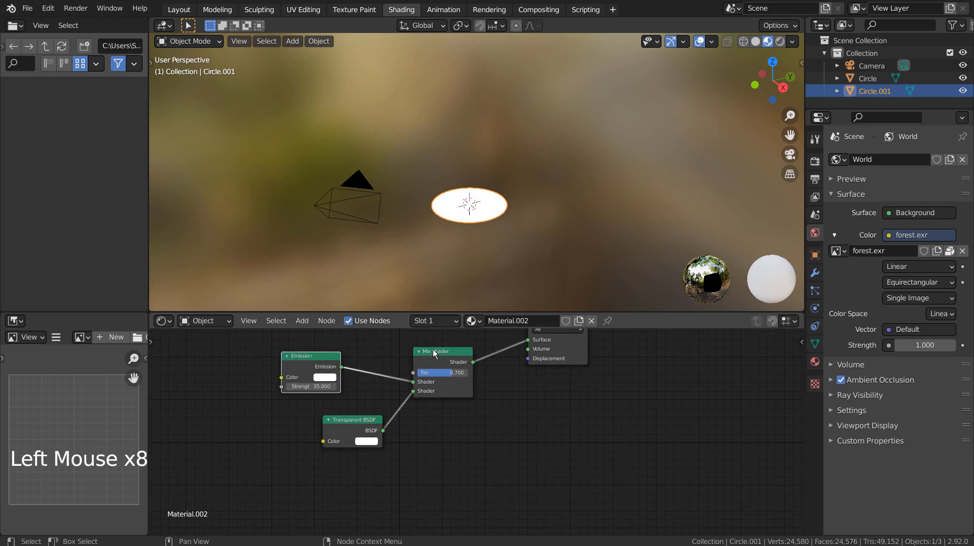
# Step: Switch the render engine to Eevee and enable Bloom and Screen Space Reflections
pyautogui.click(815, 160)
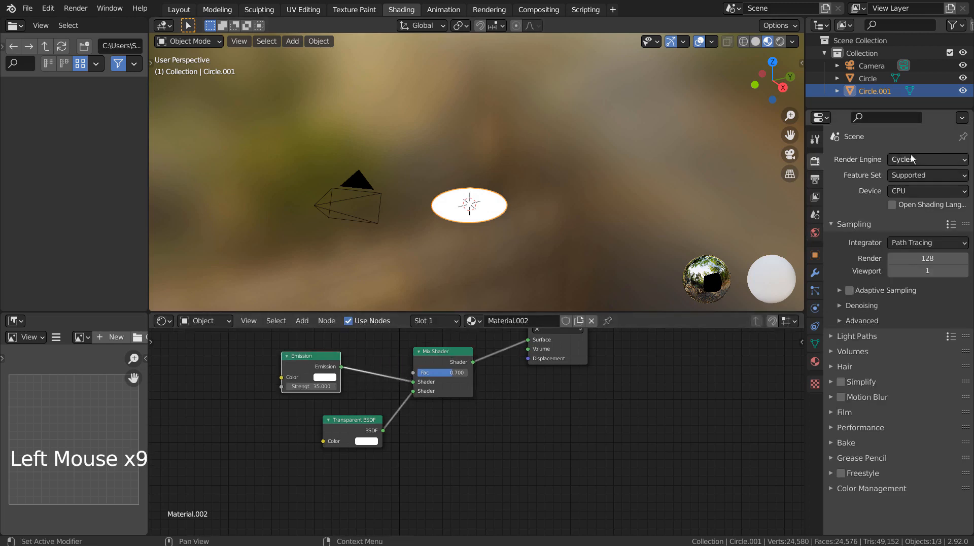
pyautogui.moveTo(911, 154); pyautogui.dragTo(931, 172)
pyautogui.click(841, 260)
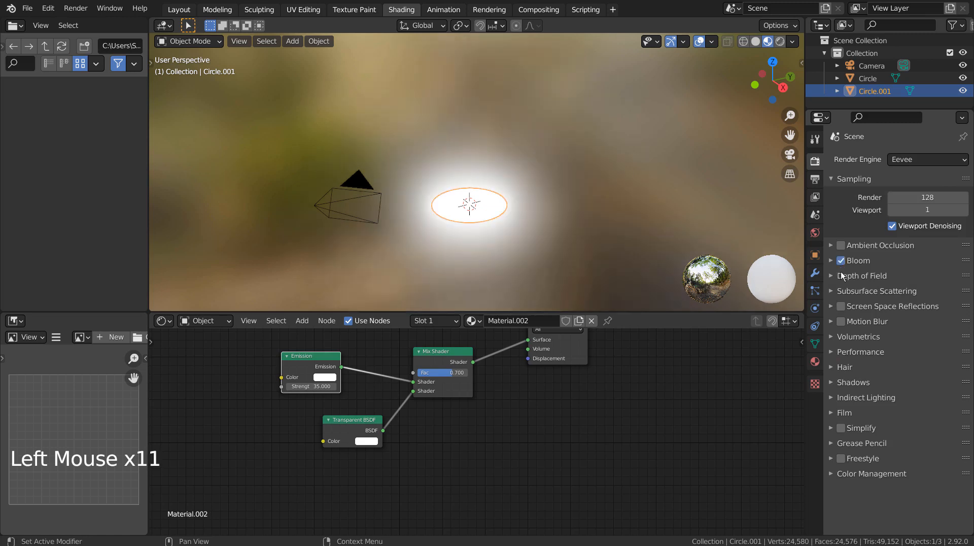
pyautogui.click(840, 305)
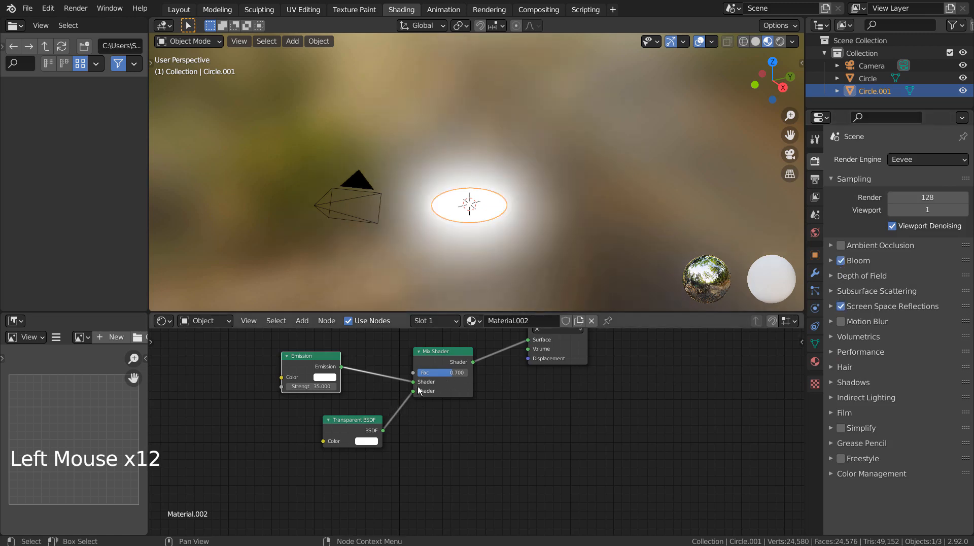
# Step: Return to the Layout workspace, select the glowing shell and set its material's blend mode to Alpha Blend
pyautogui.click(491, 267)
pyautogui.moveTo(491, 223); pyautogui.dragTo(496, 186, button='middle')
pyautogui.click(179, 10)
pyautogui.scroll(3, 511, 356)
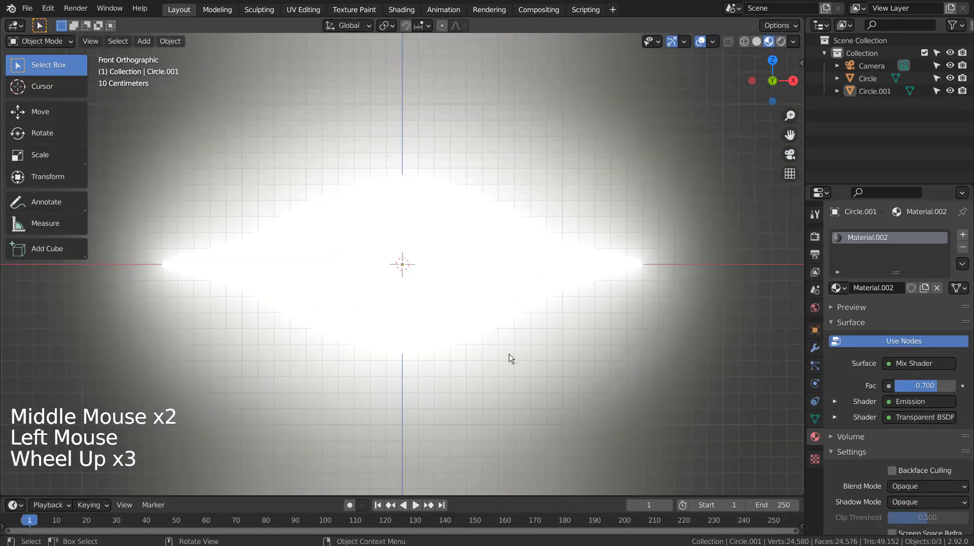
pyautogui.click(504, 292)
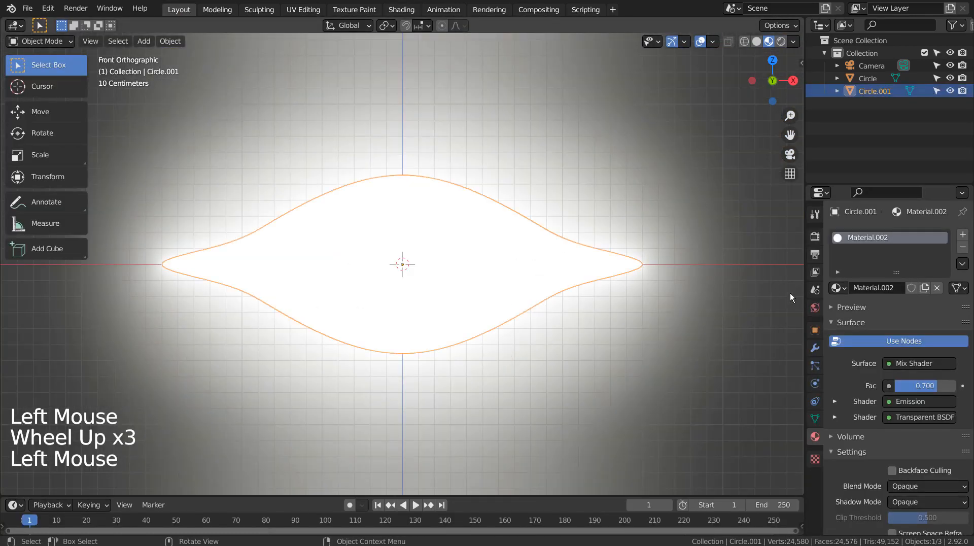
pyautogui.scroll(-11, 859, 444)
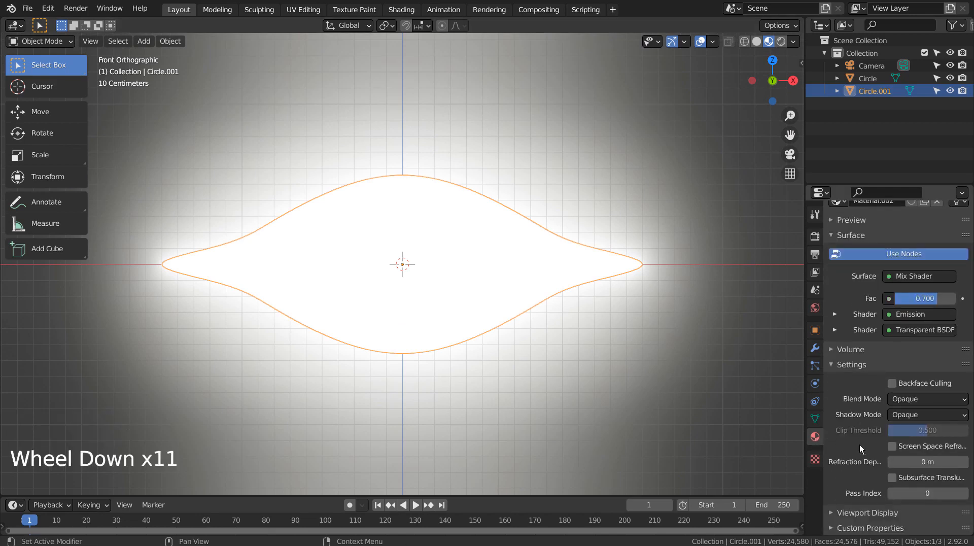
pyautogui.scroll(-5, 859, 444)
pyautogui.click(899, 398)
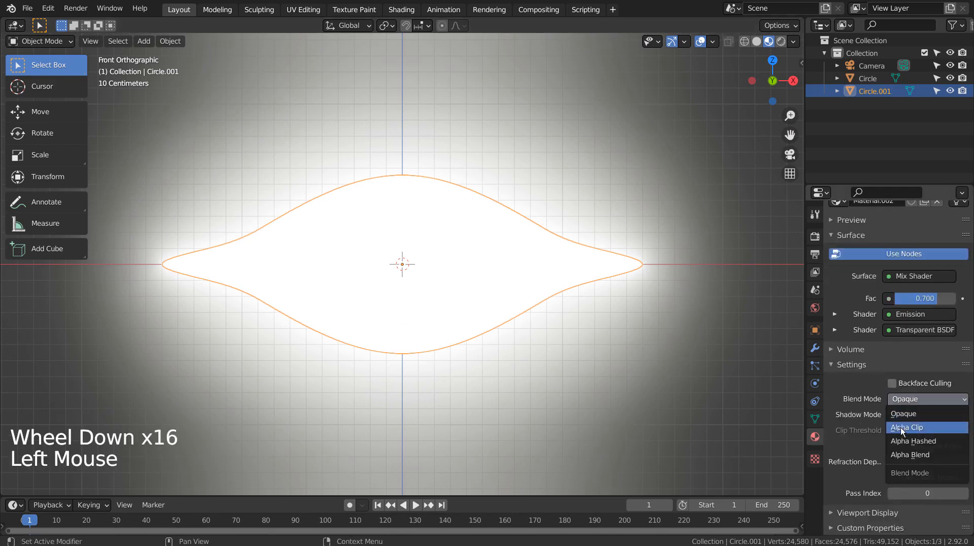
pyautogui.click(902, 454)
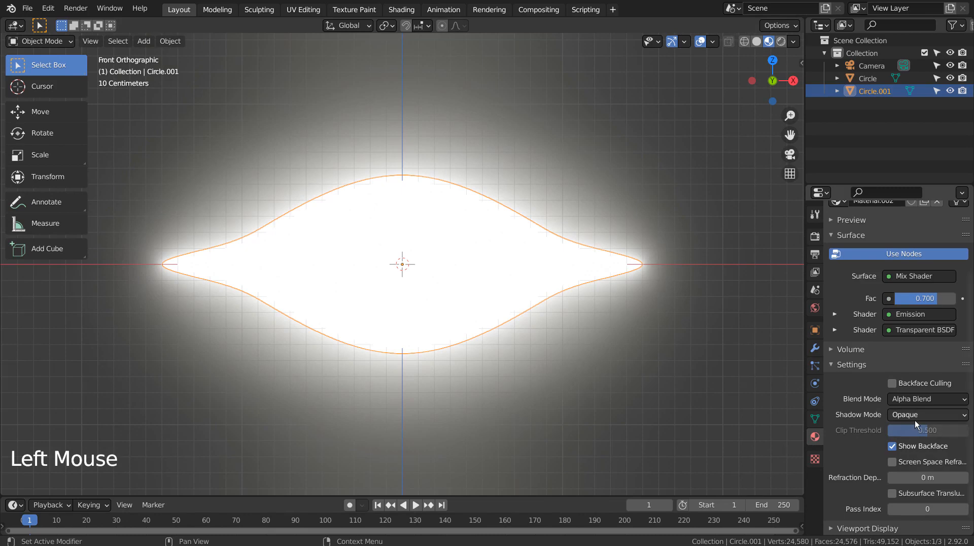
# Step: Set the shell's Mix Shader factor to 1.000, deselect the shell, and keyframe the factor at frames 1 and 100
pyautogui.moveTo(929, 299); pyautogui.dragTo(951, 299)
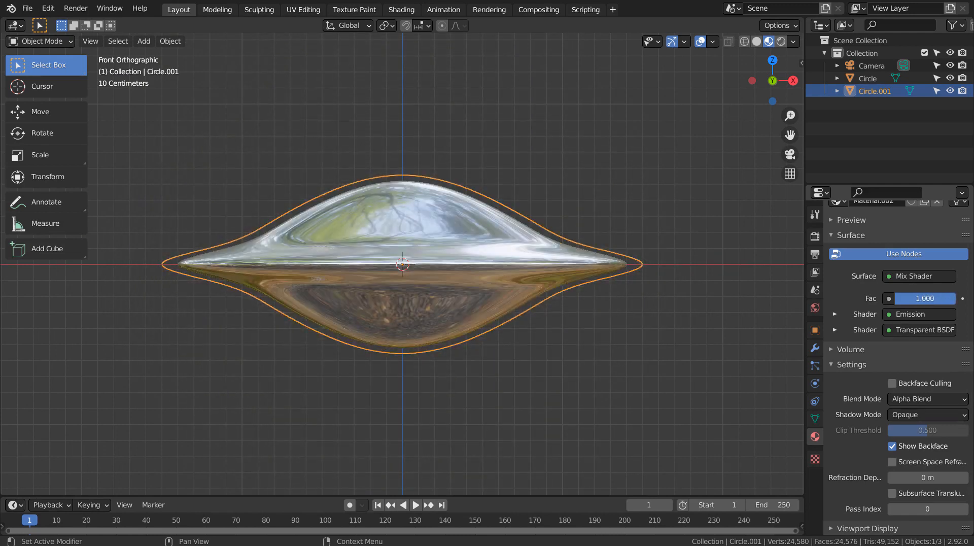
pyautogui.moveTo(632, 304); pyautogui.dragTo(612, 337, button='middle')
pyautogui.scroll(-2, 607, 332)
pyautogui.click(601, 353)
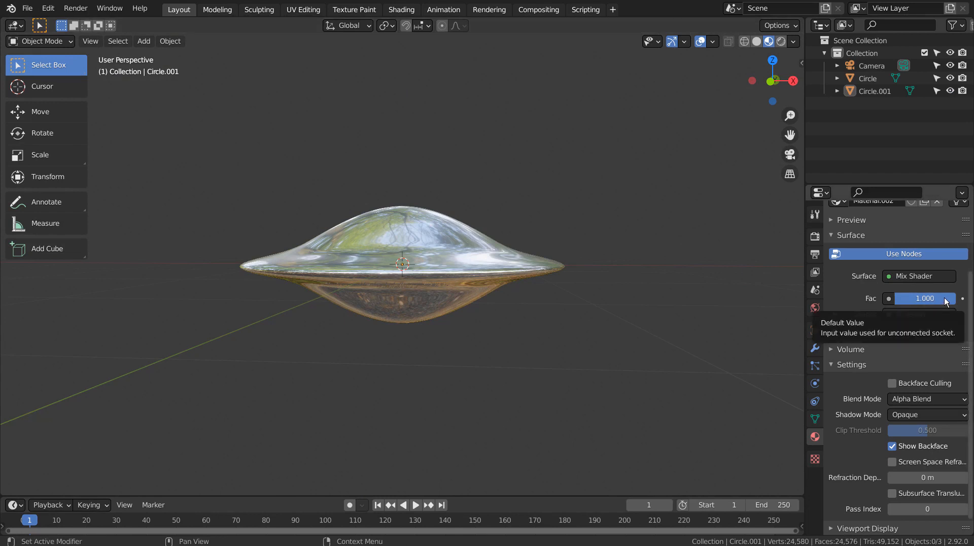
pyautogui.press('i')
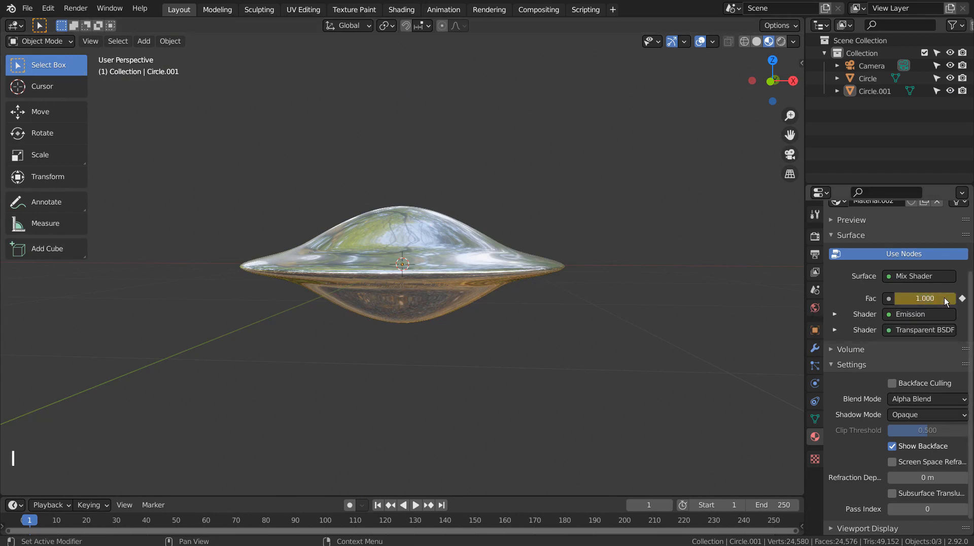
pyautogui.click(327, 522)
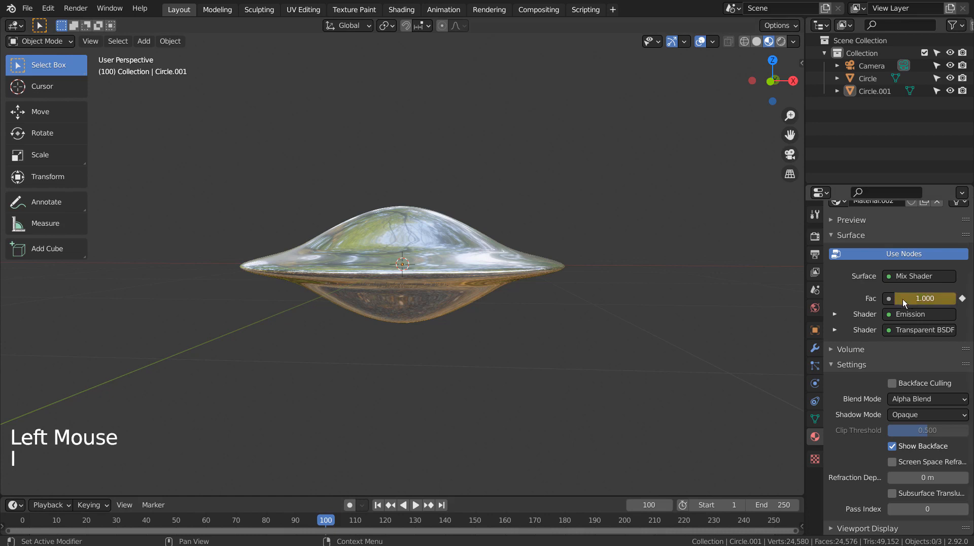
# Step: Set the Mix Shader factor to 0.000 at frame 50 and keyframe it
pyautogui.click(176, 521)
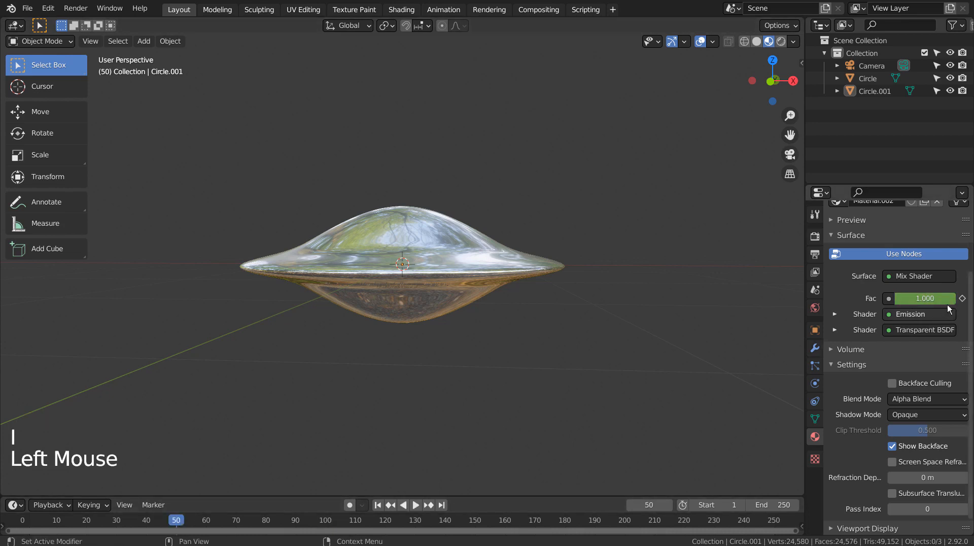
pyautogui.moveTo(947, 300); pyautogui.dragTo(888, 303)
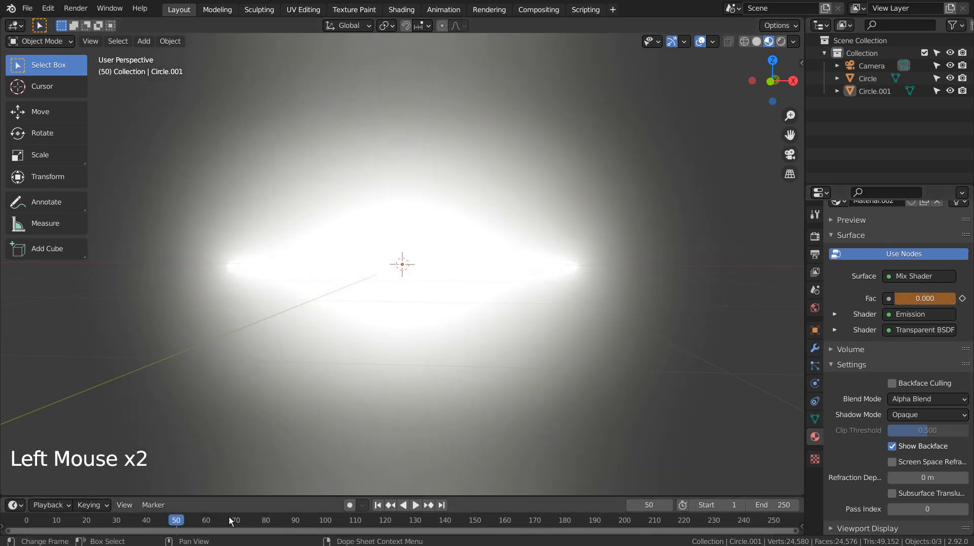
pyautogui.press('i')
pyautogui.click(433, 454)
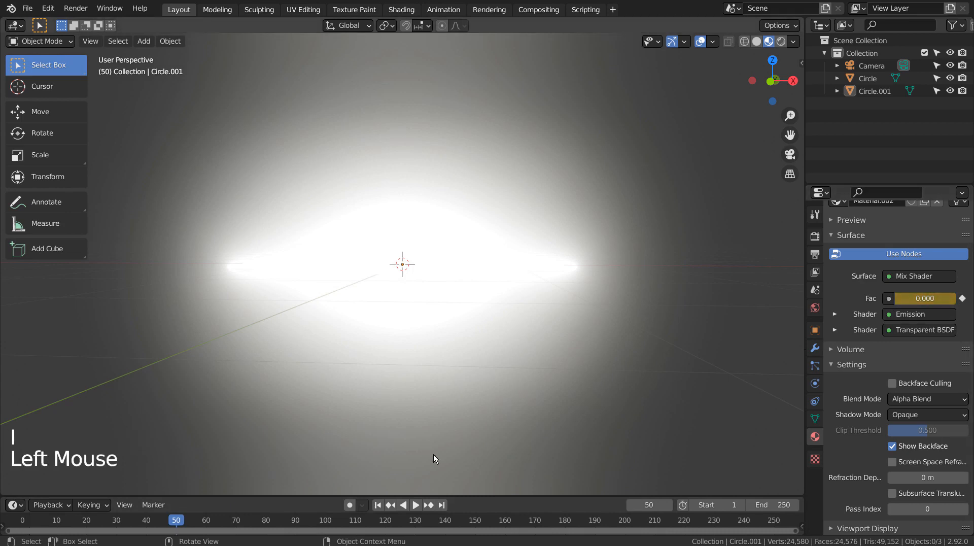
# Step: Play the glow animation from the first frame to check it, and stop playback
pyautogui.click(378, 504)
pyautogui.click(416, 505)
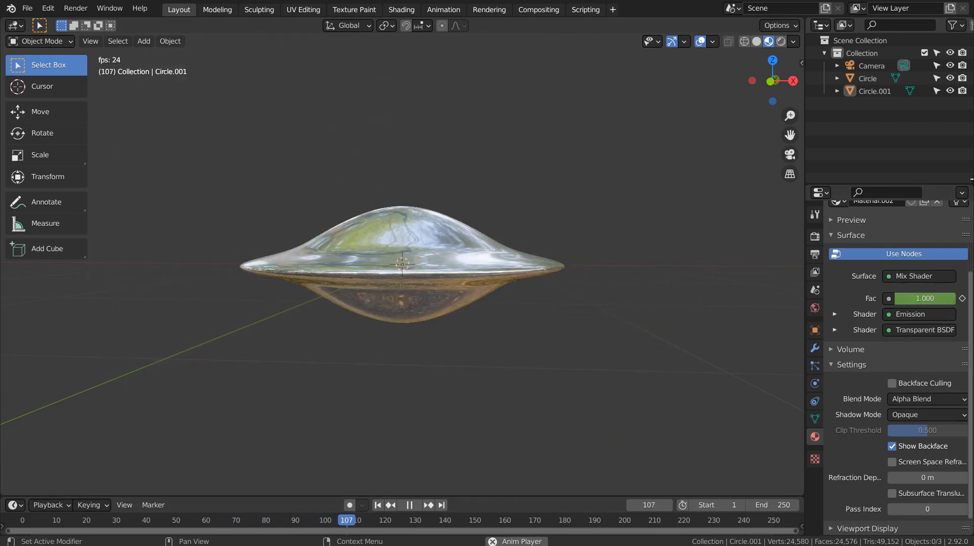
pyautogui.click(494, 446)
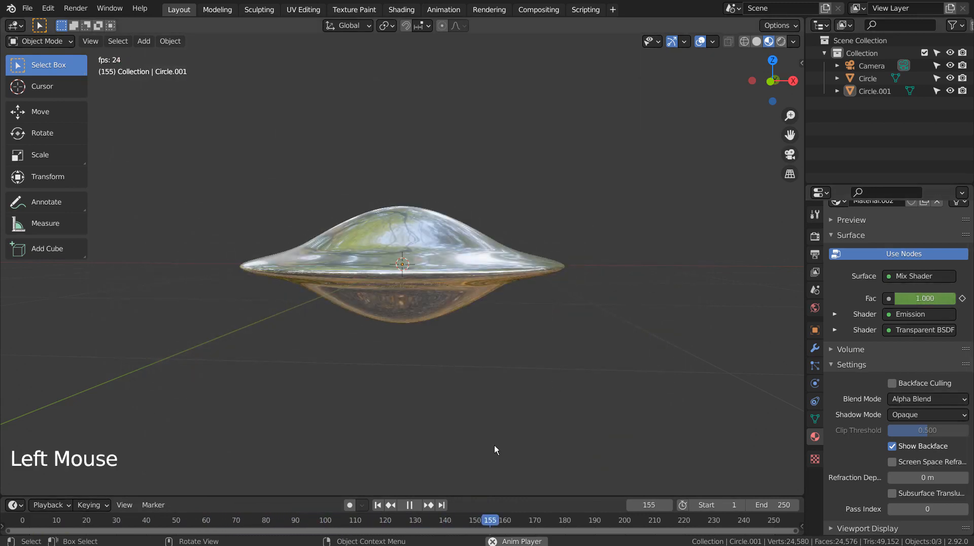
pyautogui.click(409, 505)
# Step: Set the animation's end frame to 100
pyautogui.click(772, 505)
pyautogui.write('1')
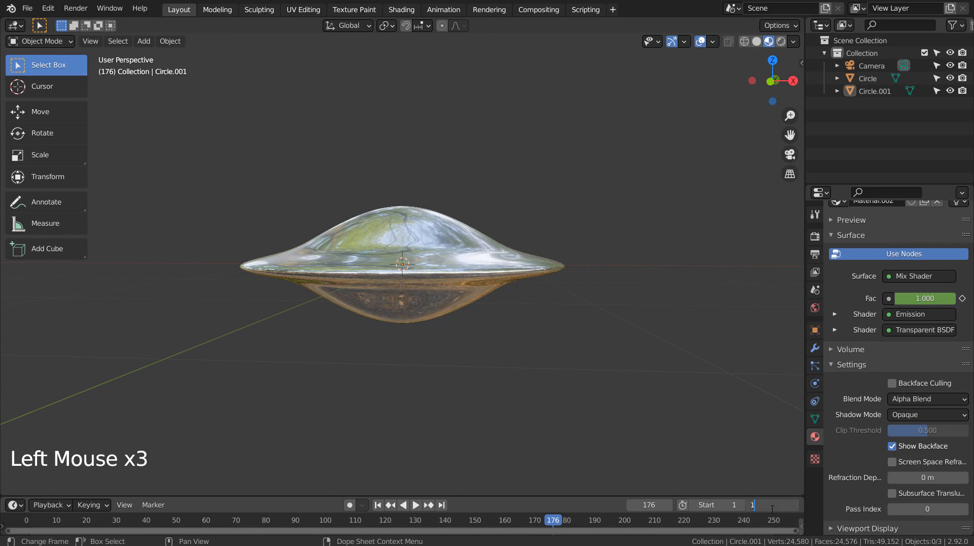
pyautogui.write('00')
pyautogui.press('Return')
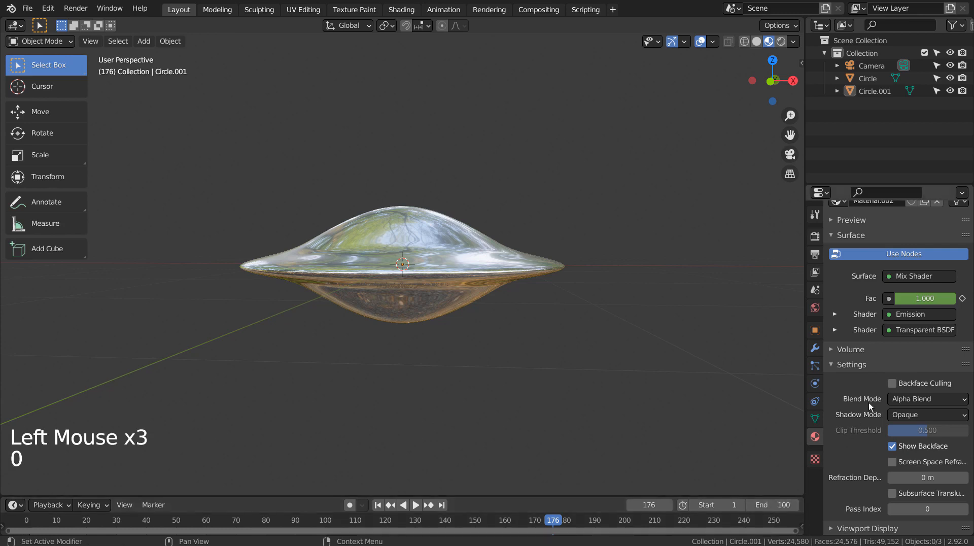
# Step: Enable Backface Culling, Screen Space Refraction and Subsurface Translucency in the shell material's settings
pyautogui.click(892, 383)
pyautogui.click(892, 462)
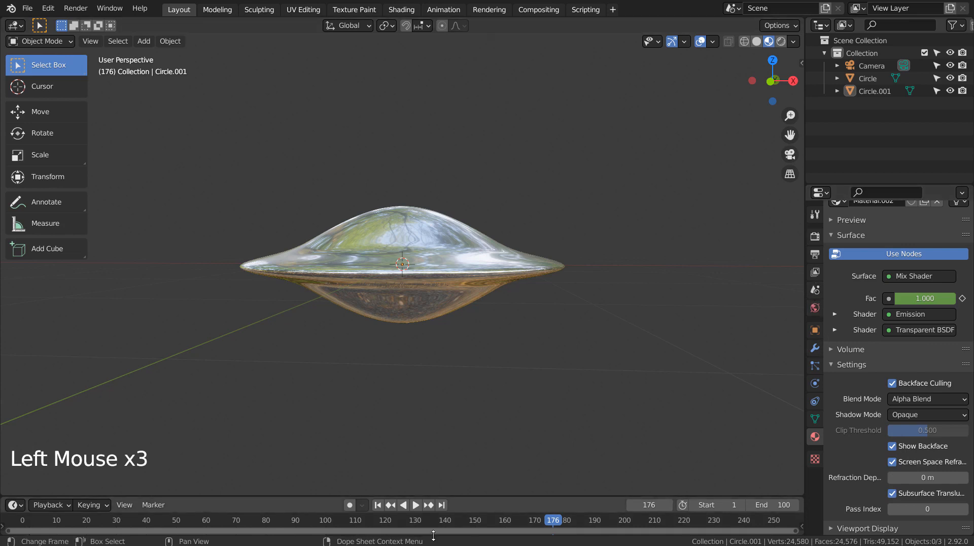
# Step: Scrub the timeline from frame 98 back to frame 0 to check how the shell's glow fades
pyautogui.click(321, 516)
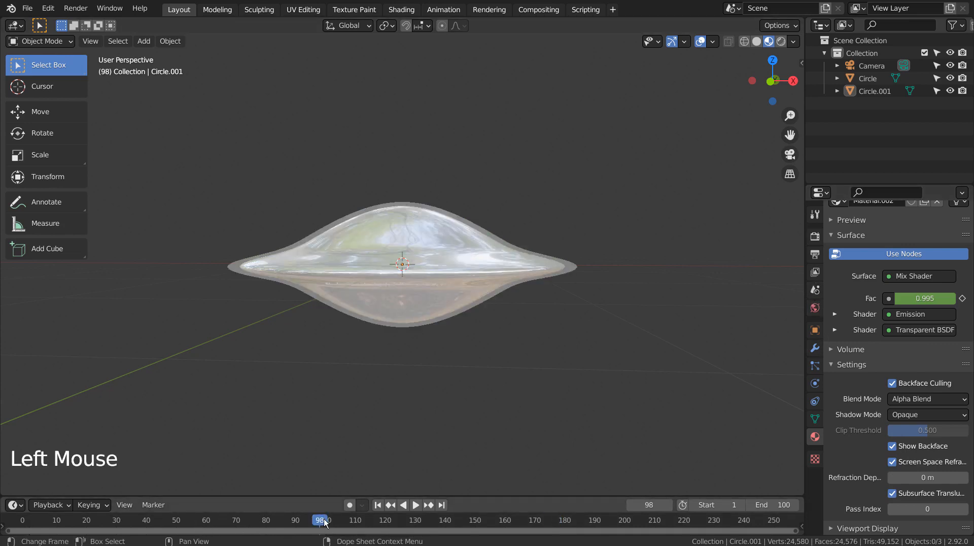
pyautogui.click(323, 518)
pyautogui.click(326, 519)
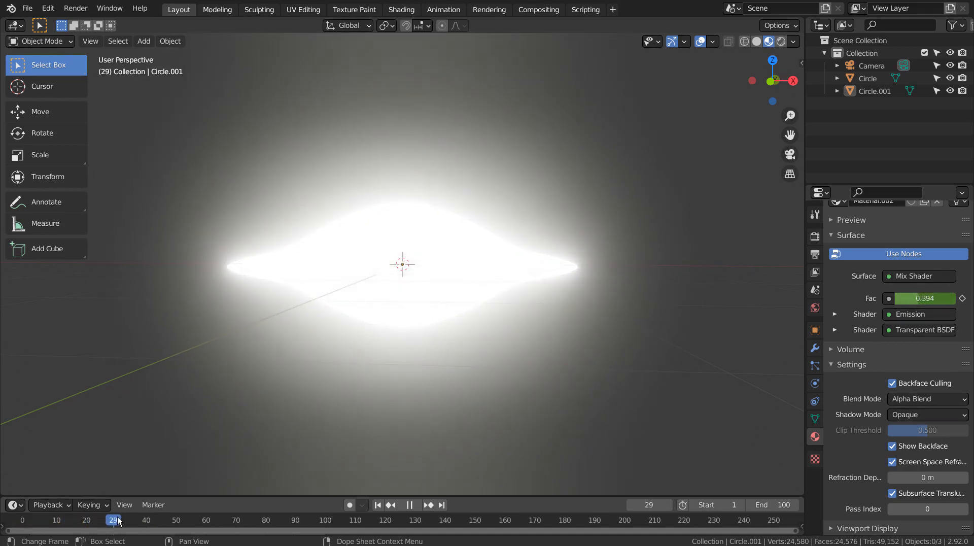
pyautogui.moveTo(79, 519); pyautogui.dragTo(5, 519)
pyautogui.press('space')
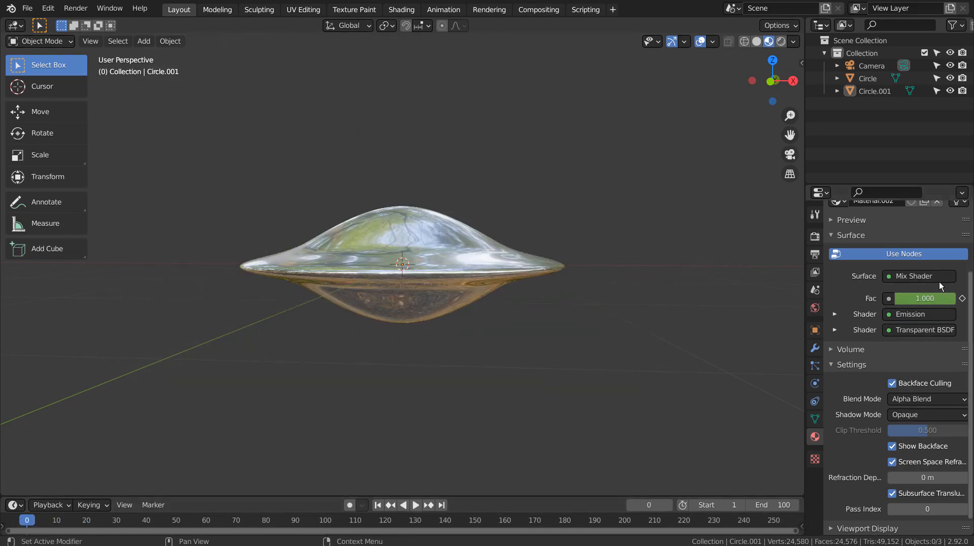
# Step: Enable Refraction under Screen Space Reflections in the scene's render settings
pyautogui.click(814, 236)
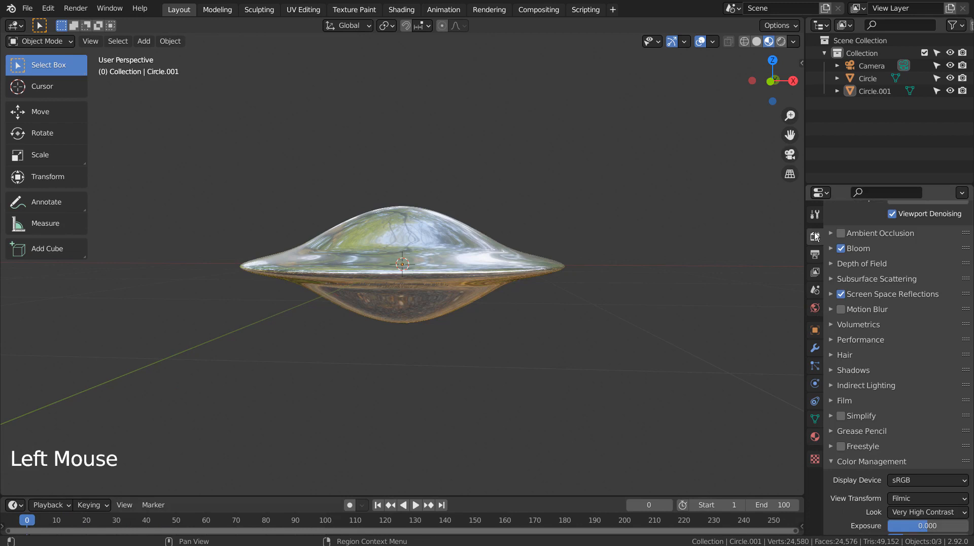
pyautogui.click(831, 293)
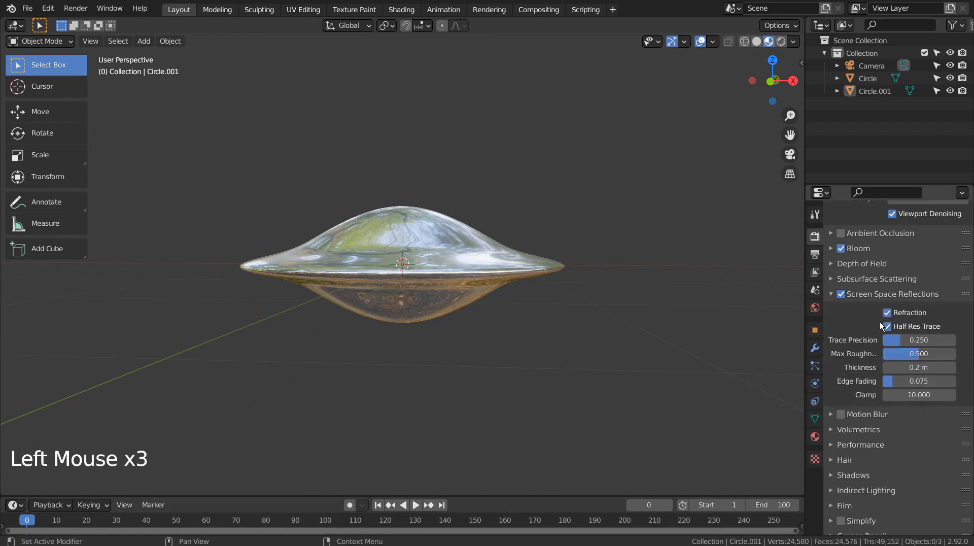
# Step: Play the glow animation with refraction enabled, stop it, and return the playhead to frame 0
pyautogui.click(416, 504)
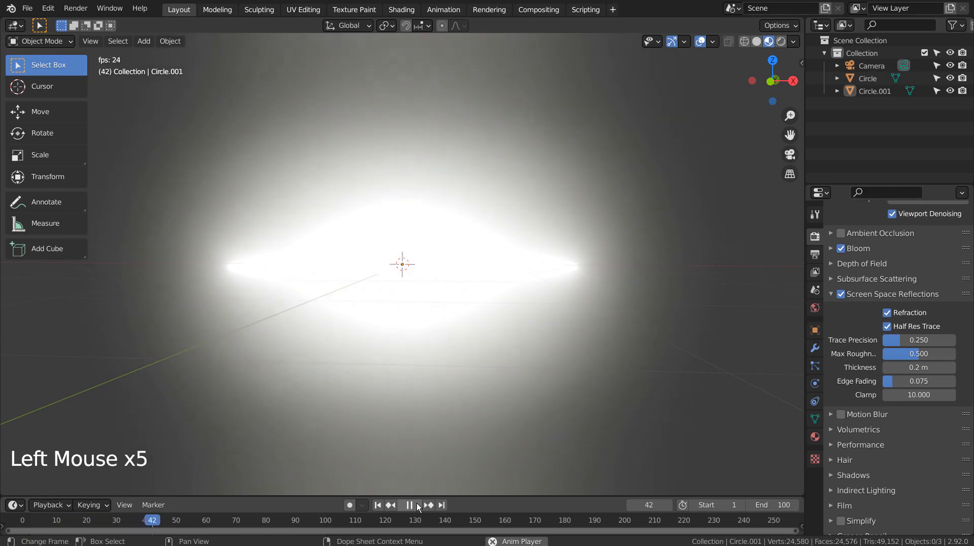
pyautogui.click(409, 504)
pyautogui.click(377, 504)
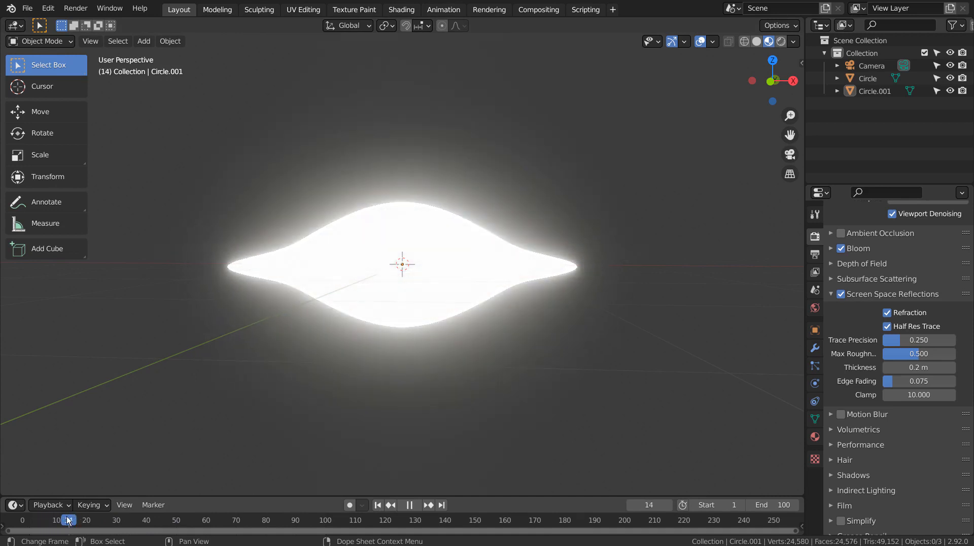
pyautogui.press('Escape')
# Step: Switch the viewport to Rendered shading and play the glow animation from frame 0
pyautogui.click(781, 42)
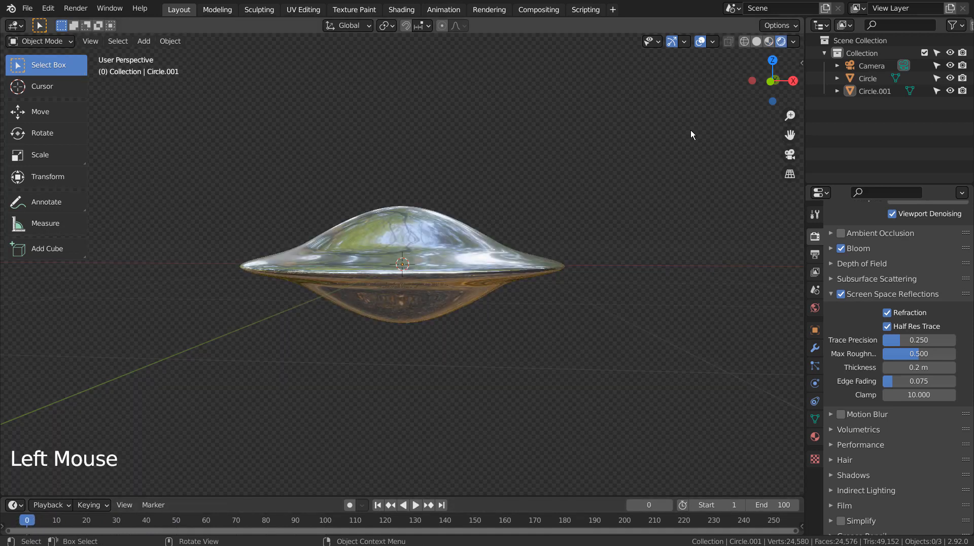
pyautogui.click(416, 502)
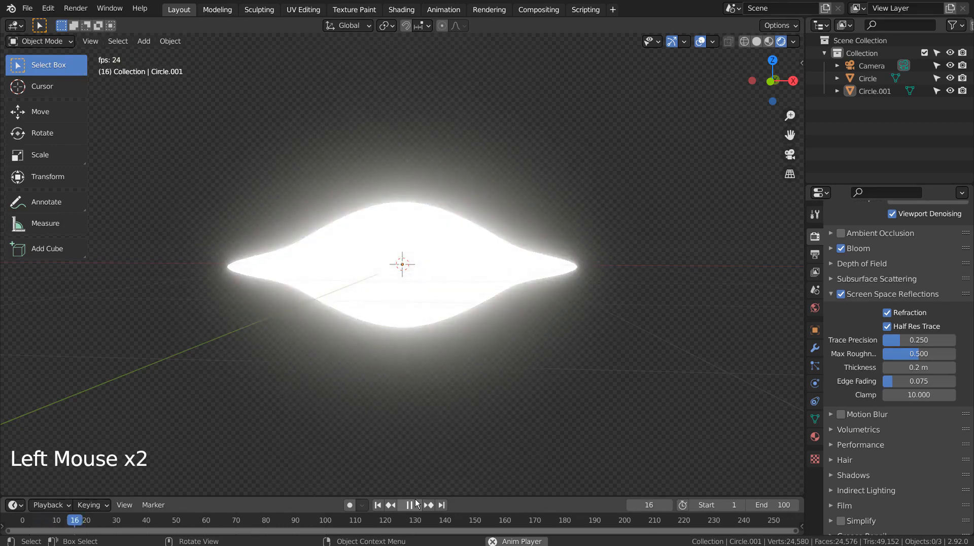